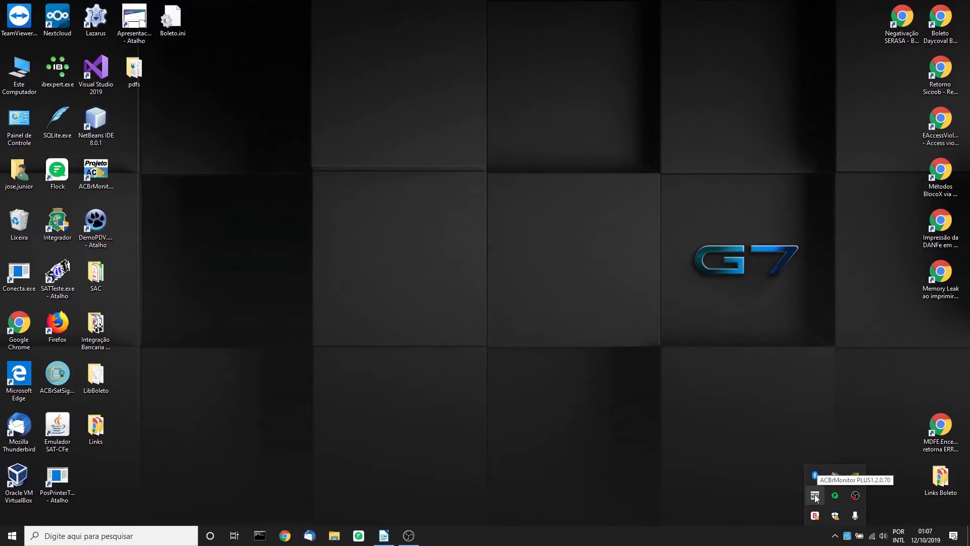
- Restore the ACBrMonitorPLUS window from the background and open its configuration settings
right_click(815, 496)
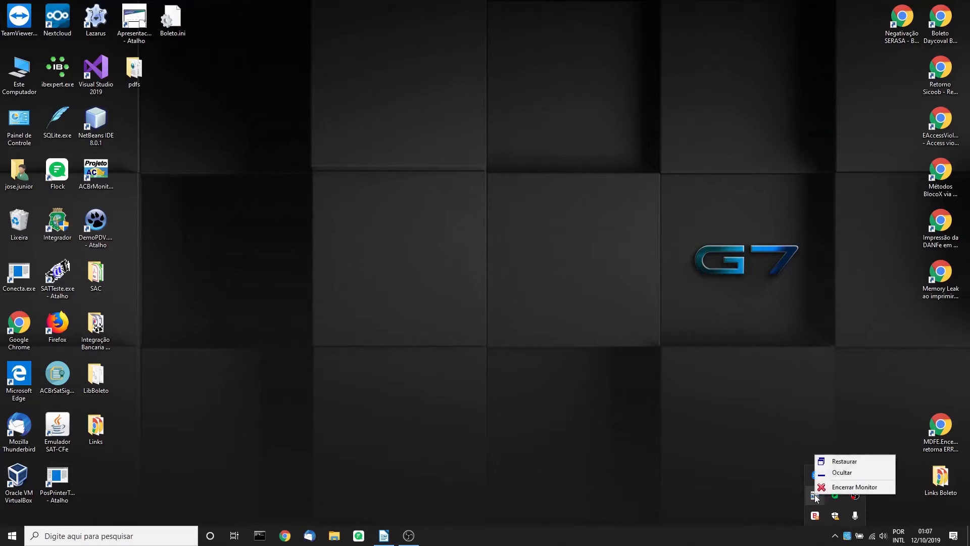
click(844, 461)
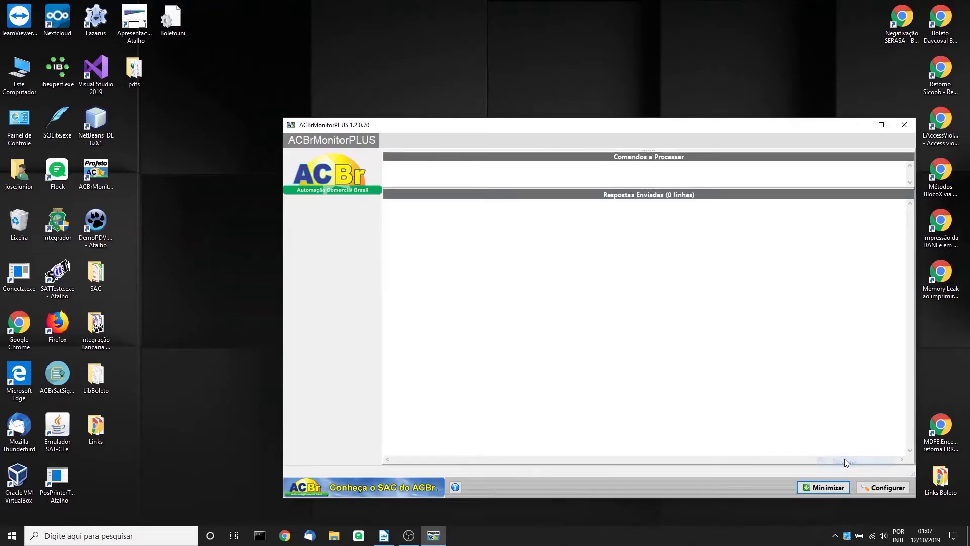
click(896, 491)
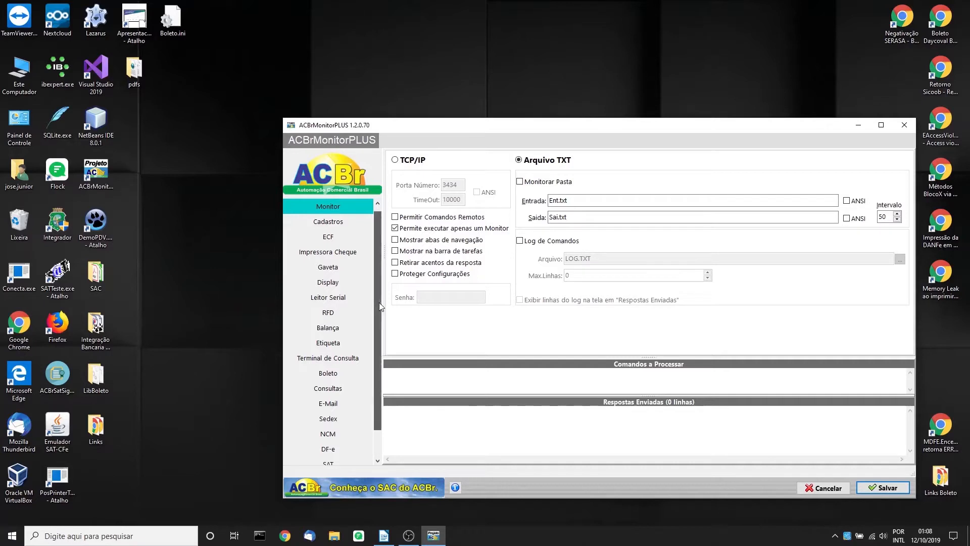
- Open the help page for the DF-e general settings and read its parameter descriptions
scroll(350, 392, down, 1)
click(339, 410)
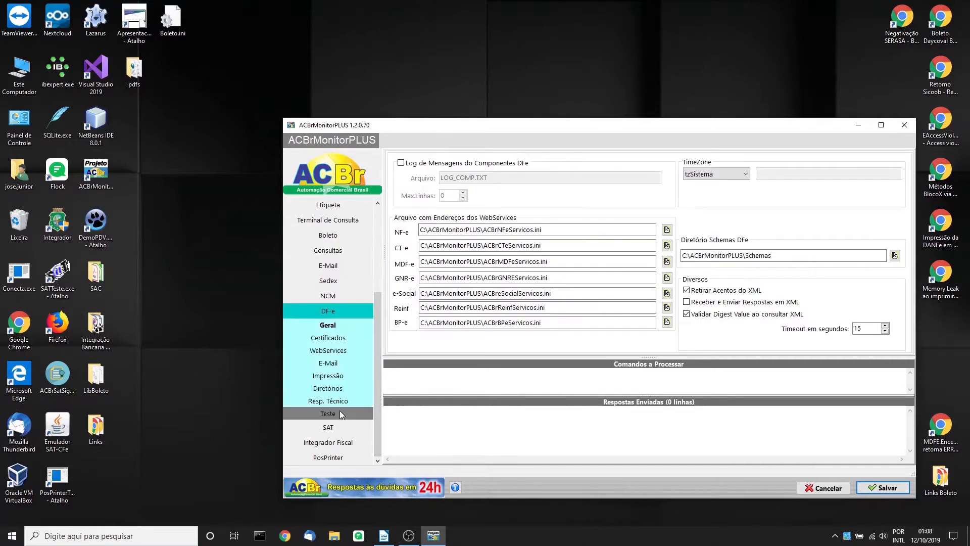
click(586, 292)
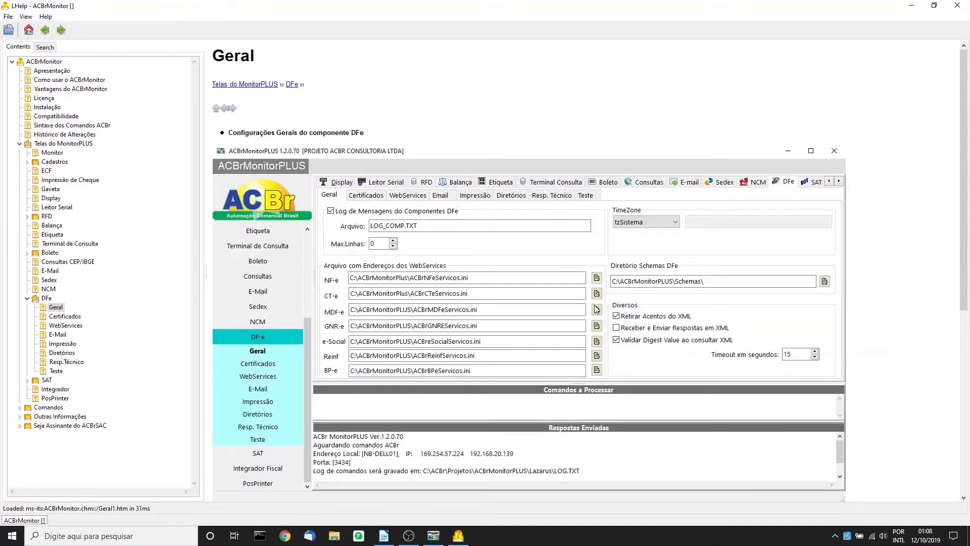
scroll(581, 312, down, 3)
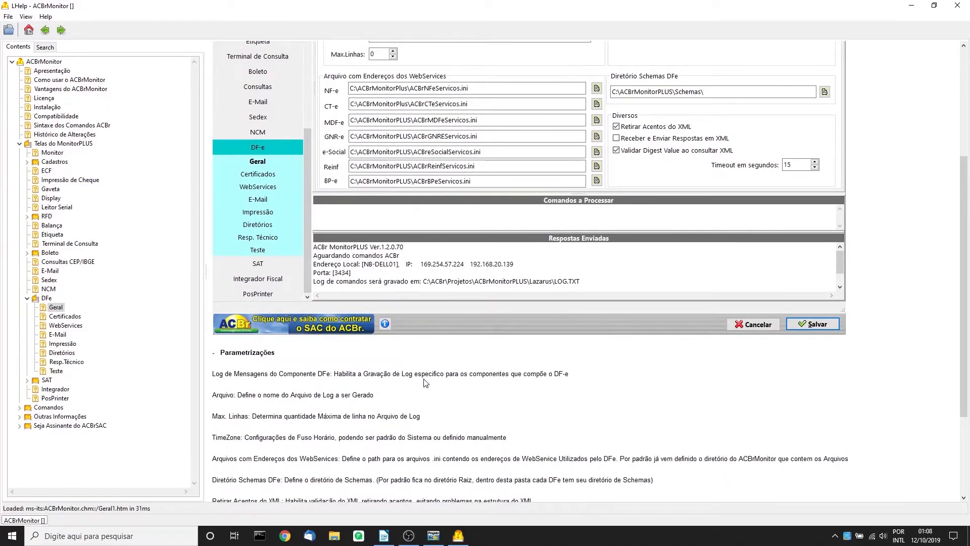
scroll(413, 363, down, 3)
scroll(412, 365, up, 2)
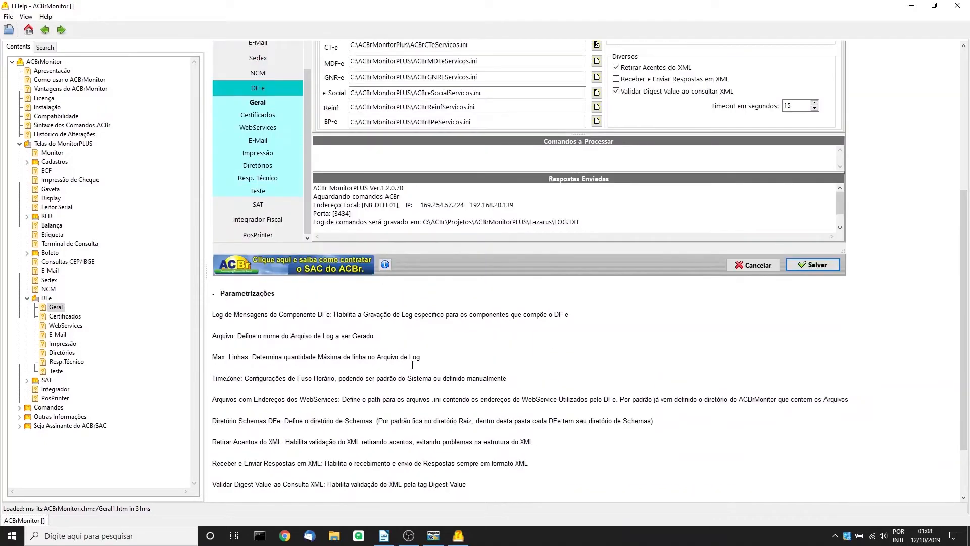
scroll(412, 365, up, 3)
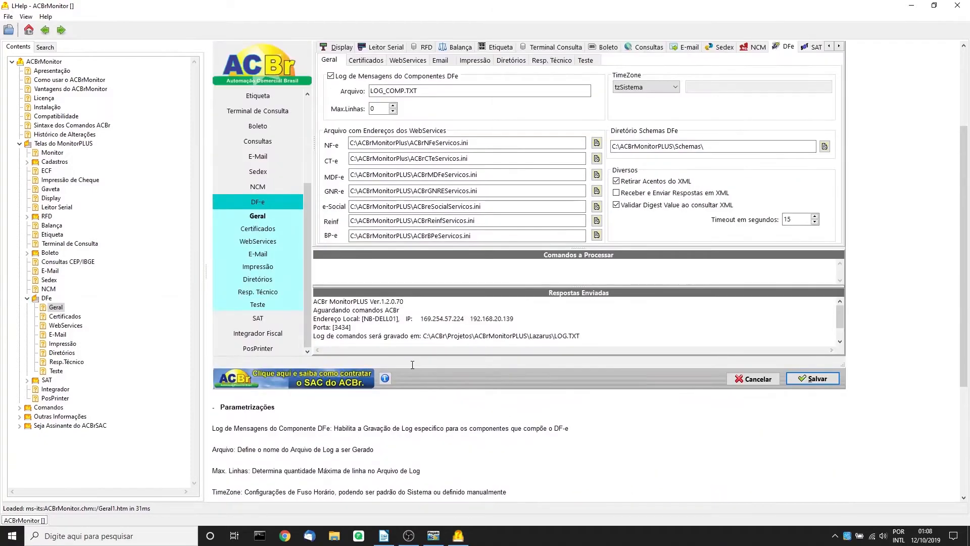
scroll(412, 364, up, 2)
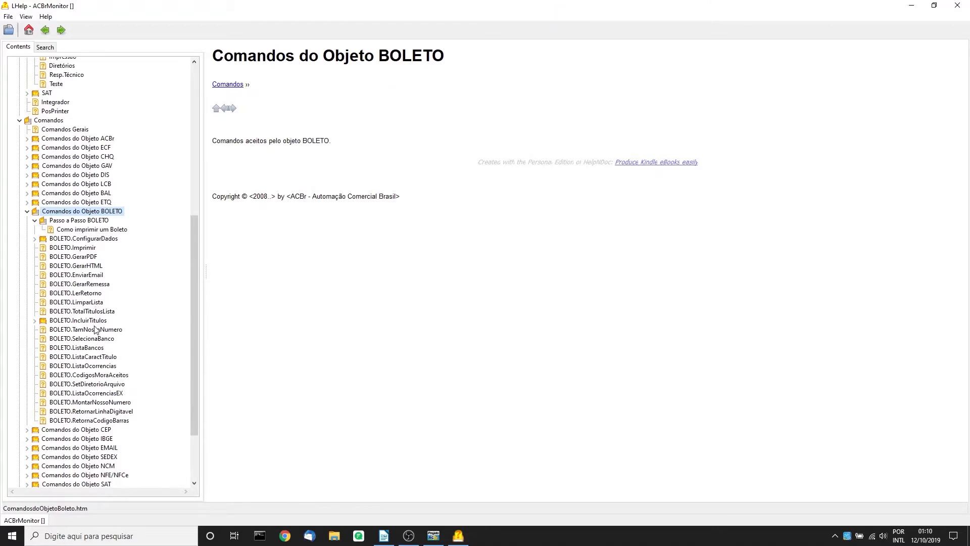
- Look over the help contents from the BOLETO object commands back up to the first topics, and close the help
drag(192, 319, 195, 177)
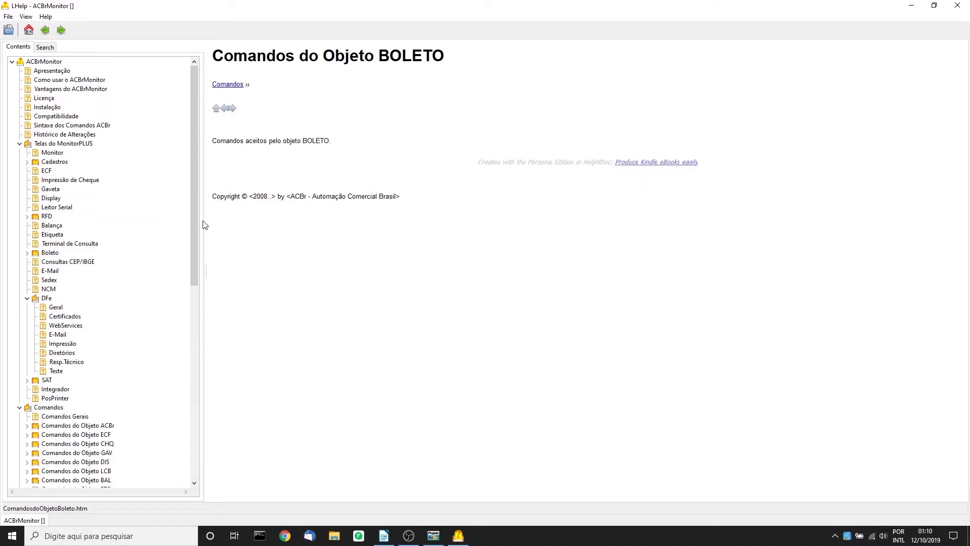
drag(193, 141, 206, 113)
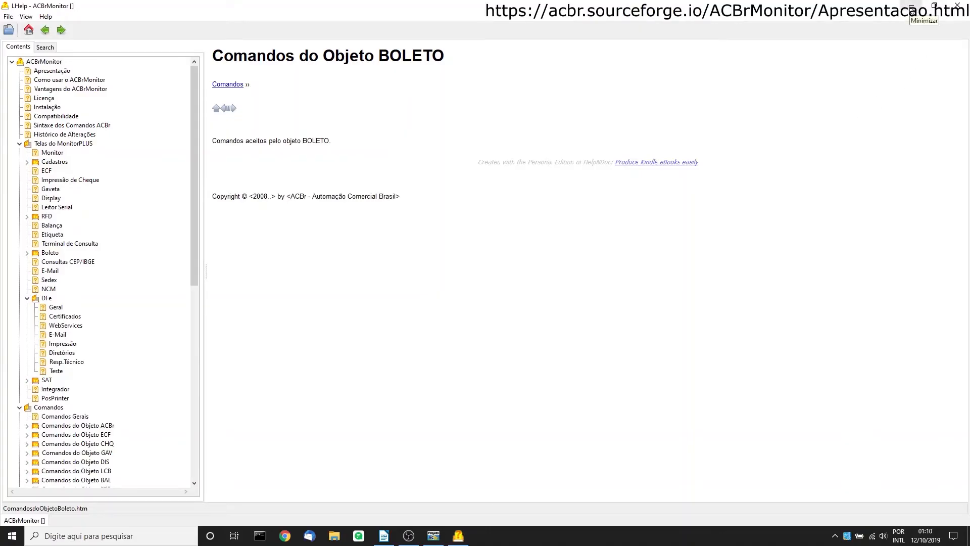
click(963, 5)
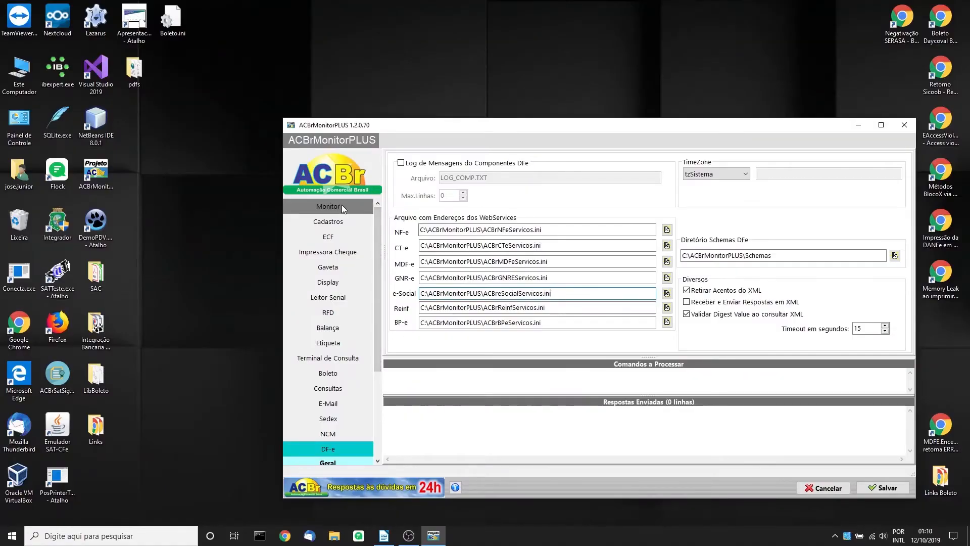
- Enable the command log in the Monitor settings and set its maximum number of lines to 500
click(342, 205)
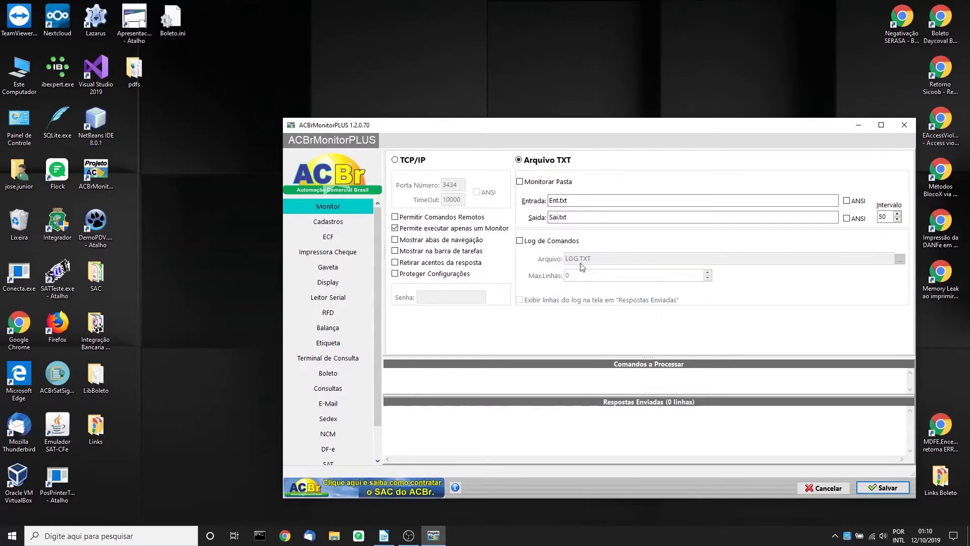
click(521, 241)
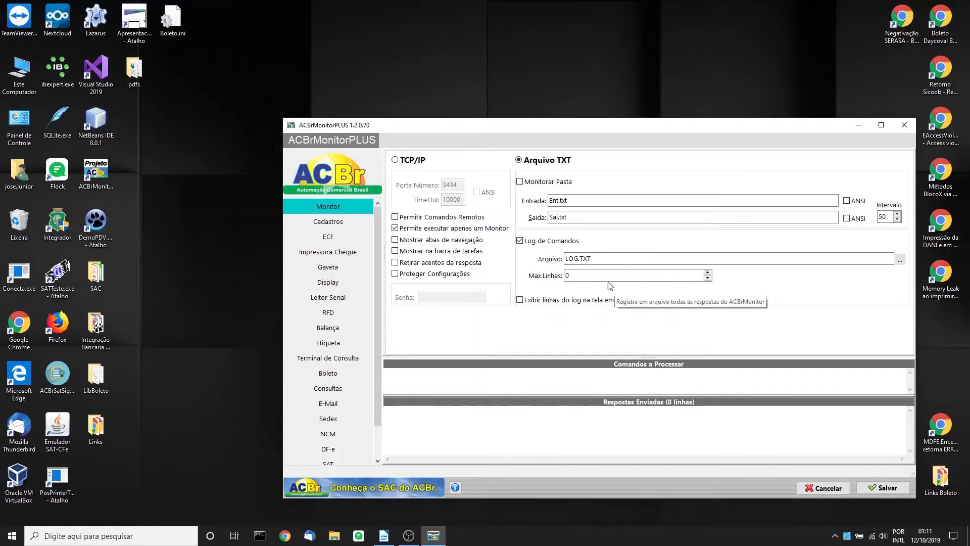
double_click(566, 276)
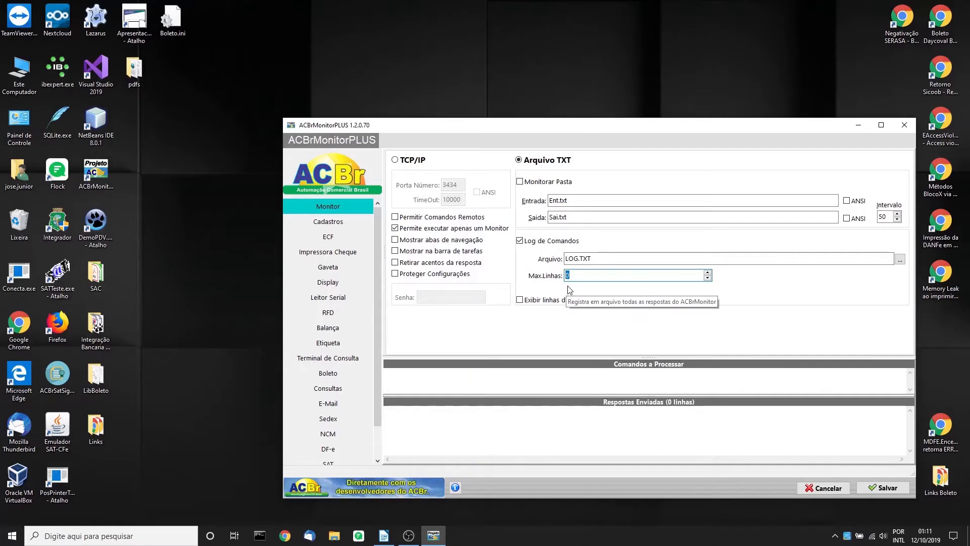
text(500)
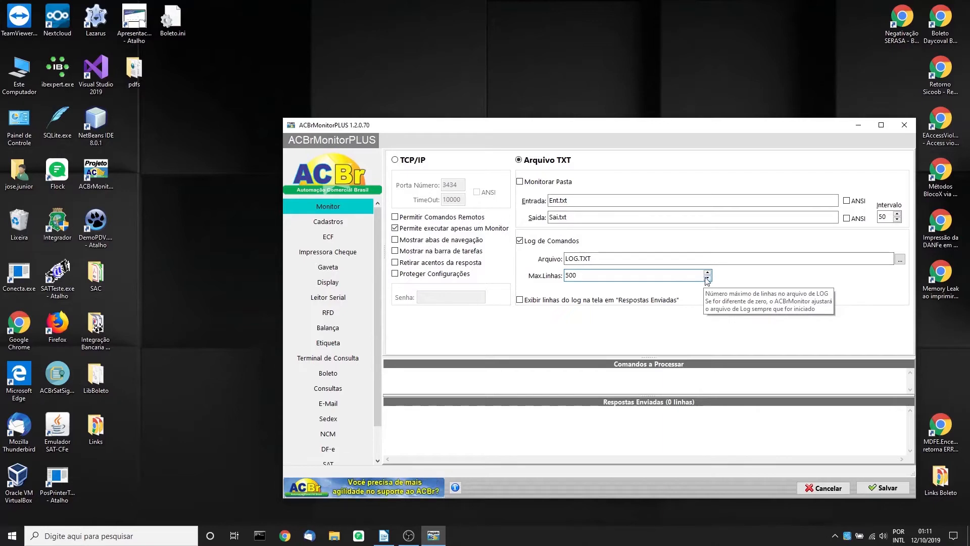
- Check the LOG.TXT file name and enable showing the log lines on screen in "Respostas Enviadas"
click(597, 259)
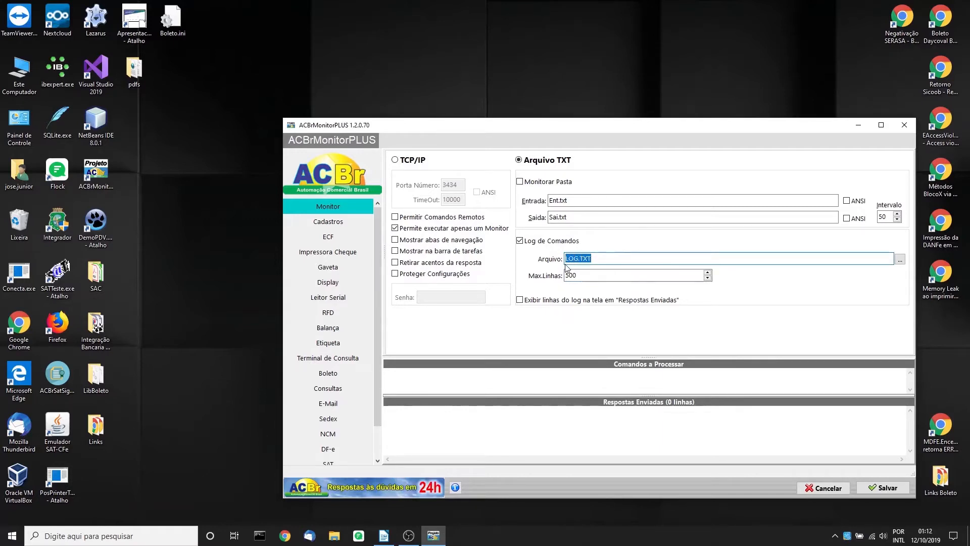
click(598, 260)
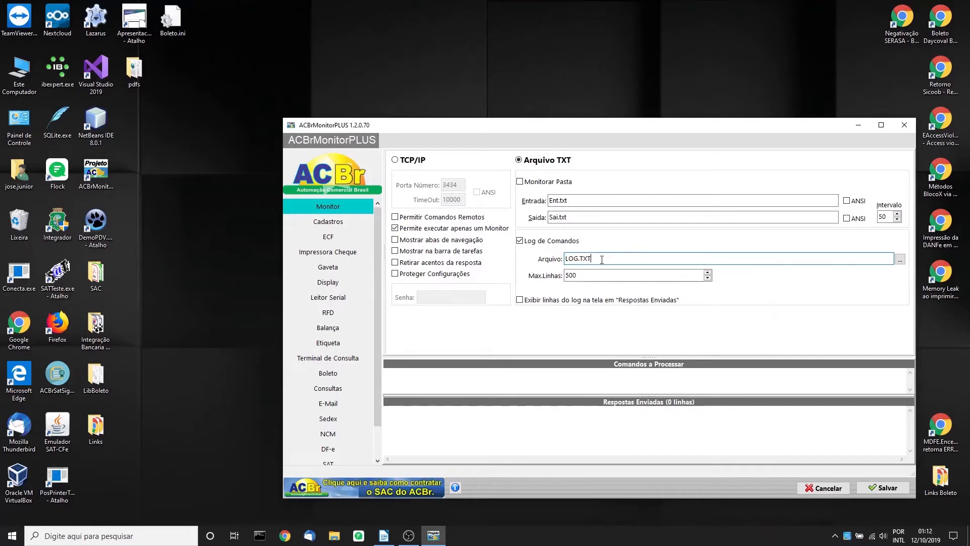
drag(602, 259, 565, 260)
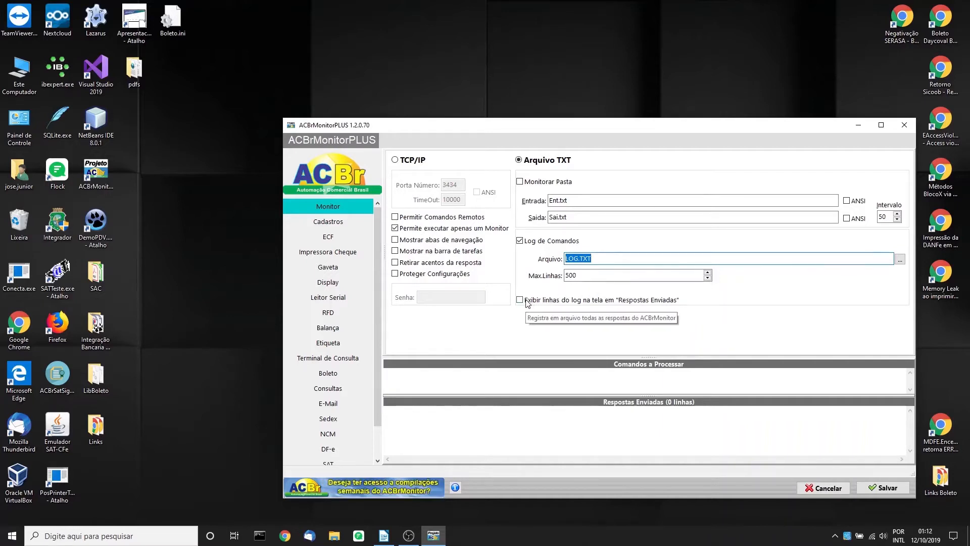
click(615, 302)
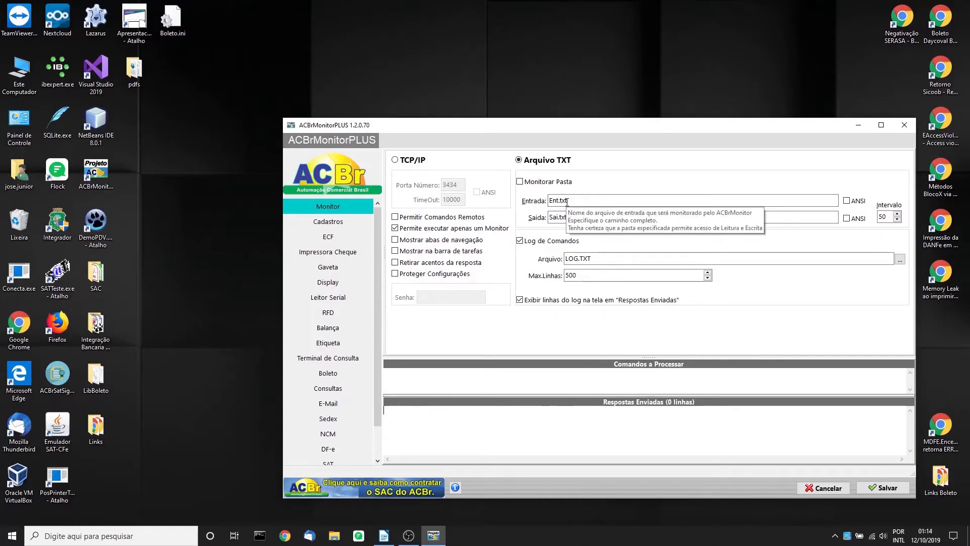
- Examine the input and output file names, Ent.txt and Sai.txt, in the TXT file monitoring settings
drag(575, 200, 550, 200)
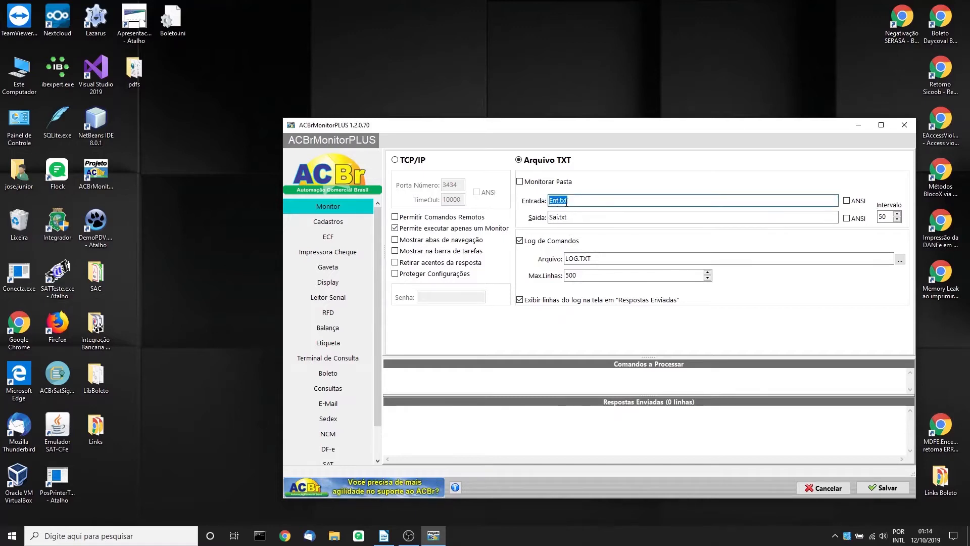
click(570, 218)
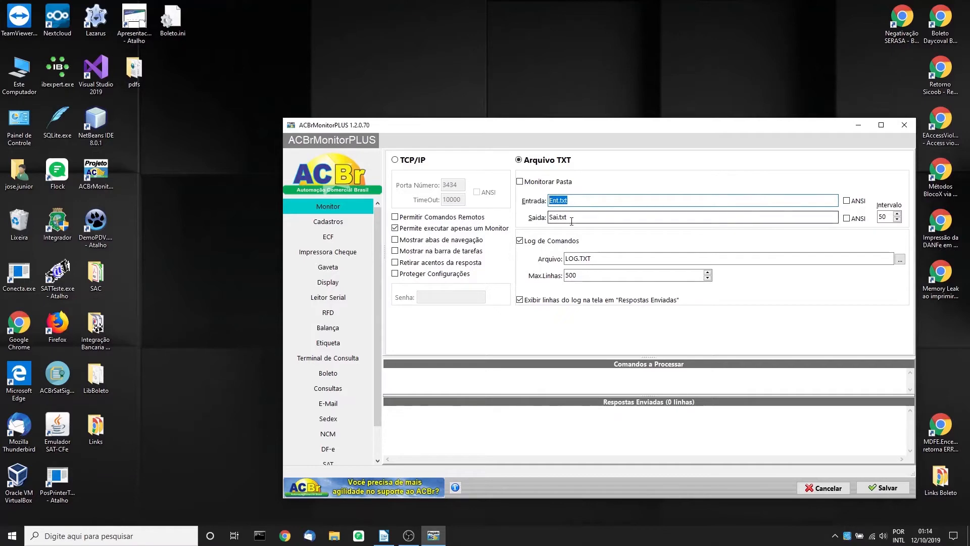
drag(571, 218, 551, 218)
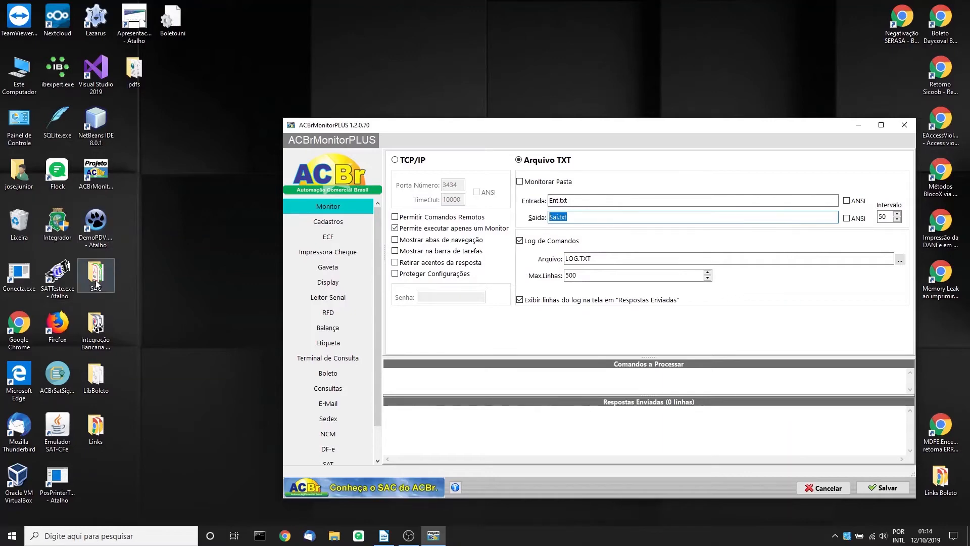
- Open the ACBrMonitorPLUS installation folder from its desktop shortcut and create a subfolder named Entrada
right_click(102, 178)
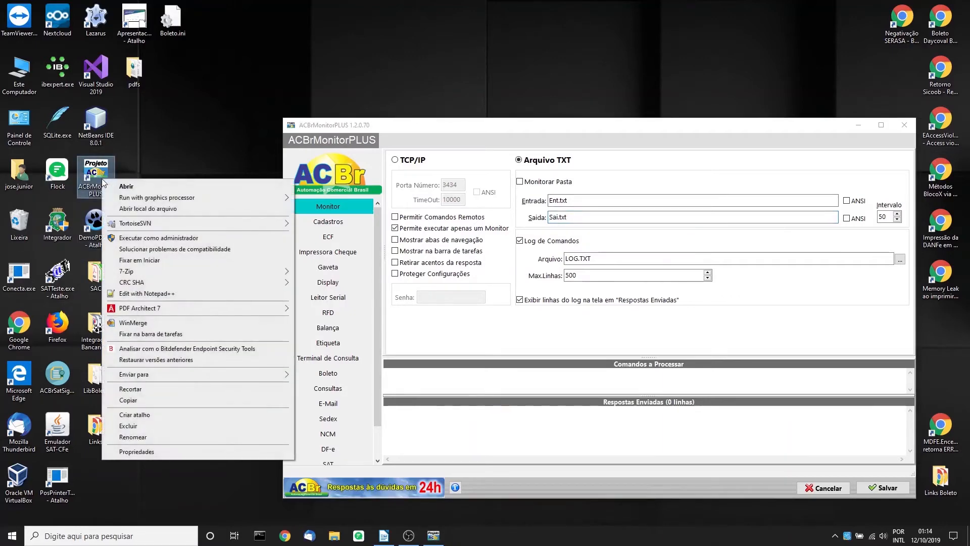
click(147, 209)
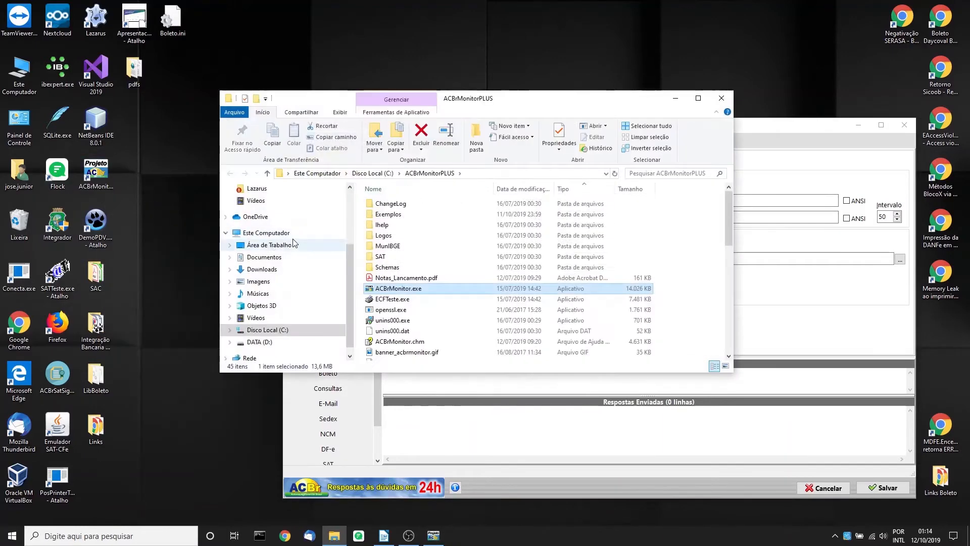
right_click(692, 293)
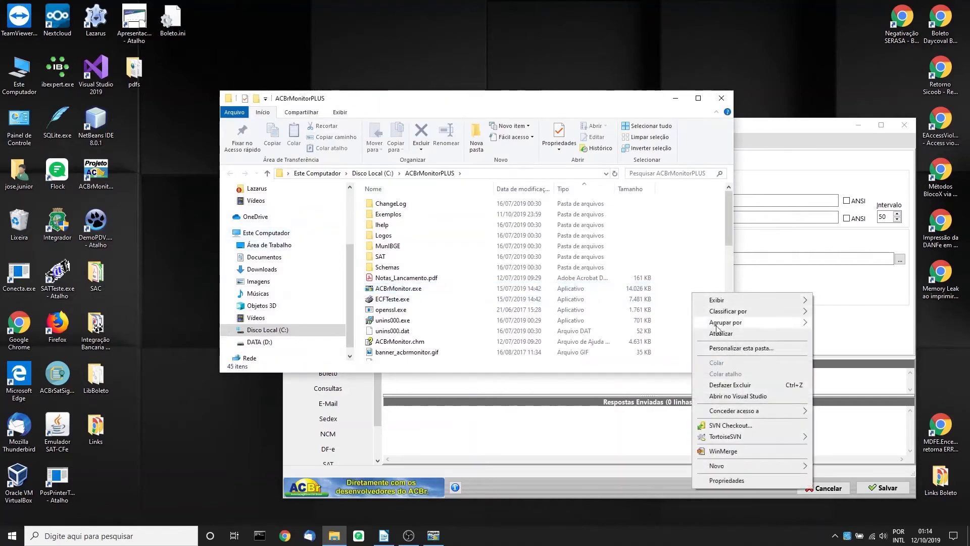
mouse_move(734, 466)
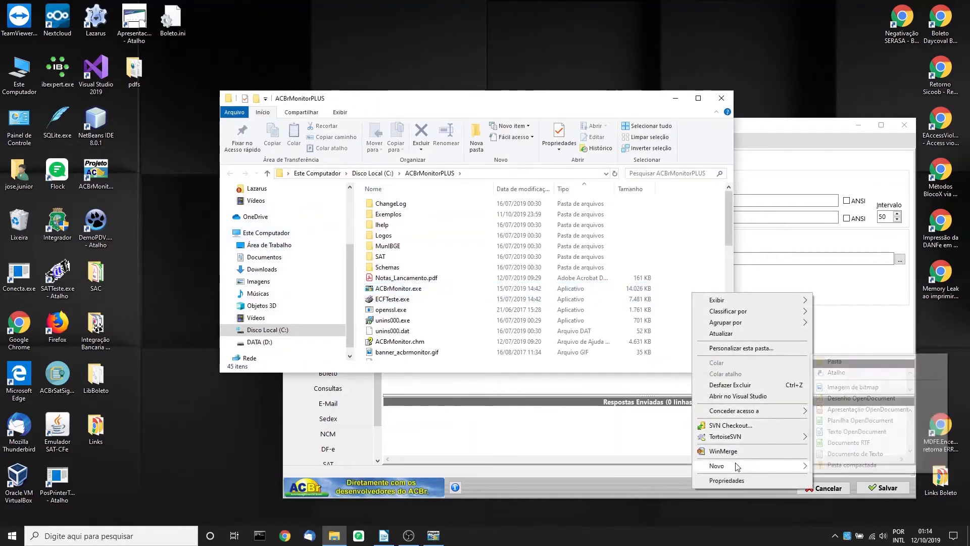
click(866, 361)
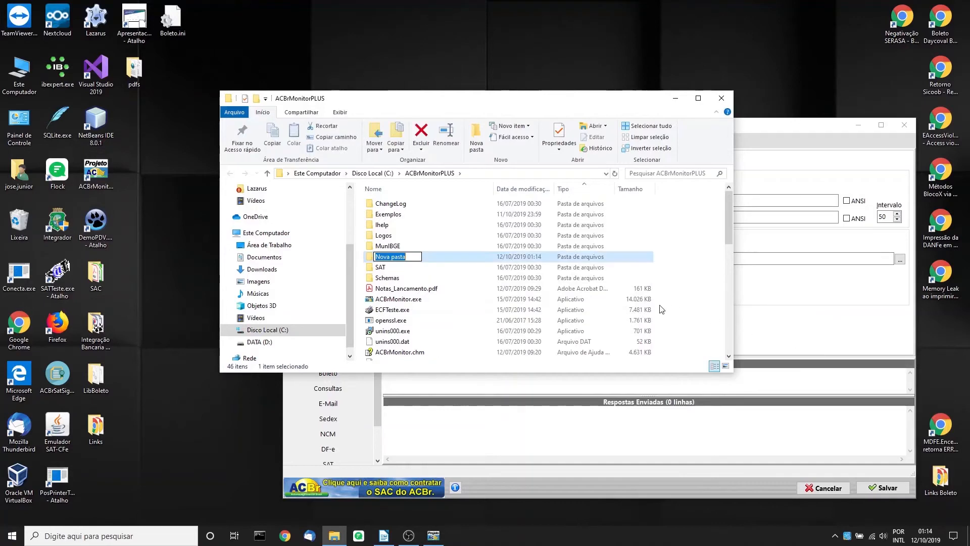
text(Entr)
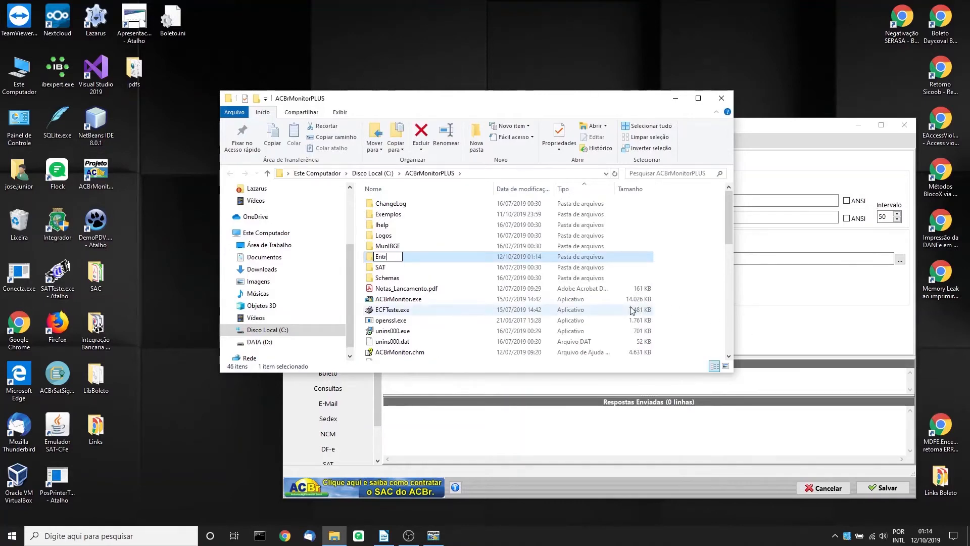
text(ada)
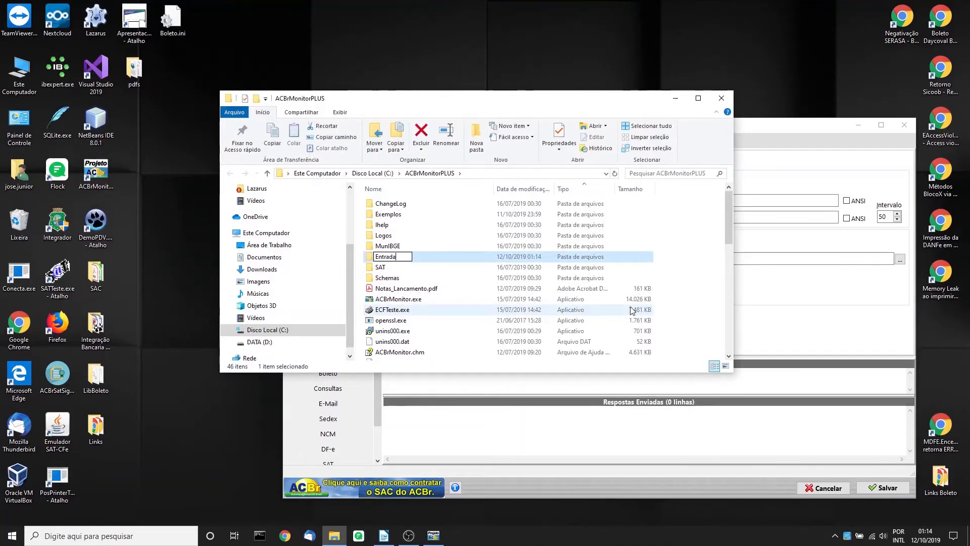
click(696, 309)
- Create a second subfolder named Saida in the ACBrMonitorPLUS folder
right_click(696, 309)
mouse_move(758, 478)
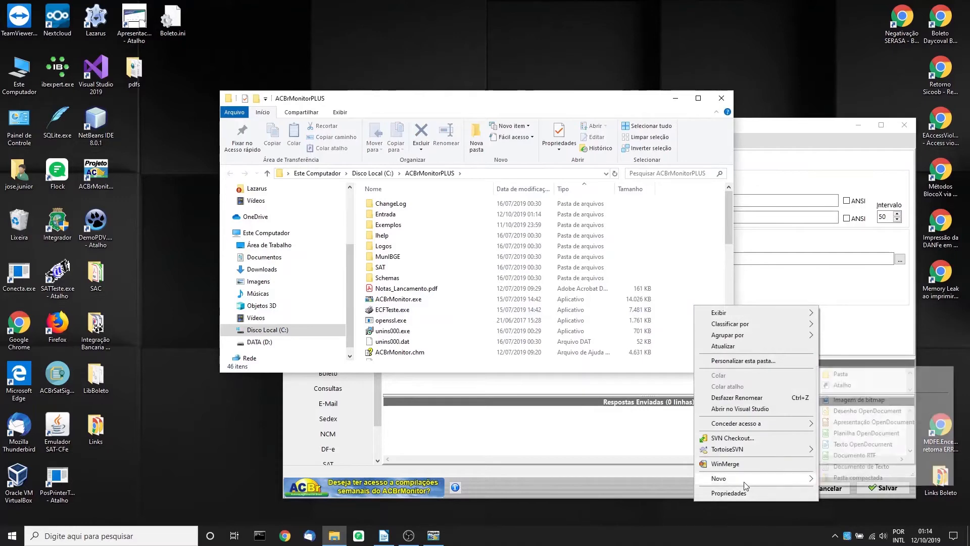
click(867, 374)
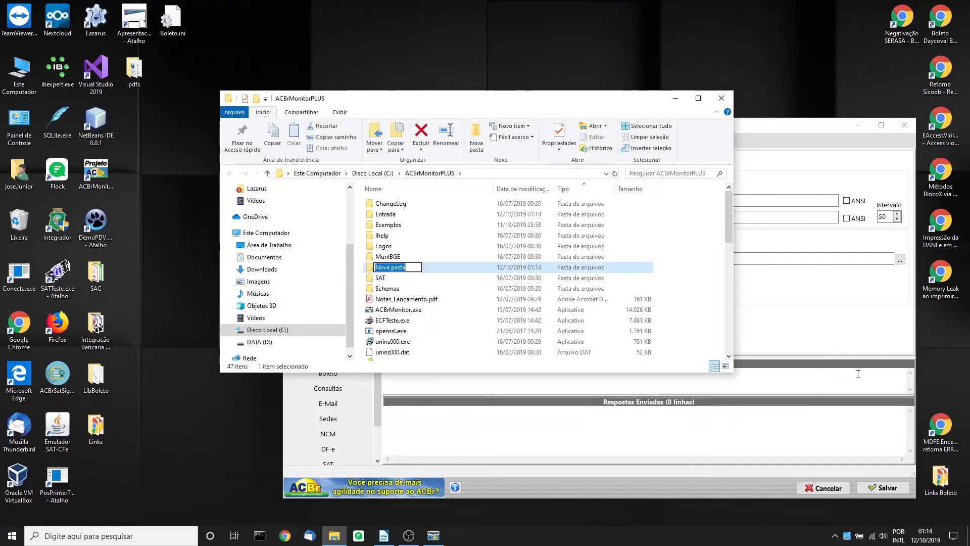
text(Saida)
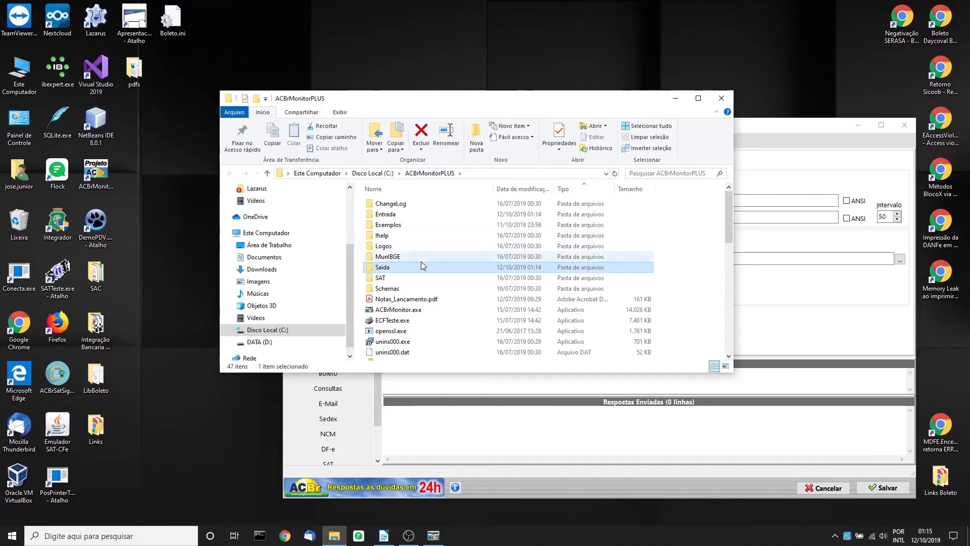
key(Return)
- Open the Entrada folder and copy its full path, C:\ACBrMonitorPLUS\Entrada
double_click(396, 214)
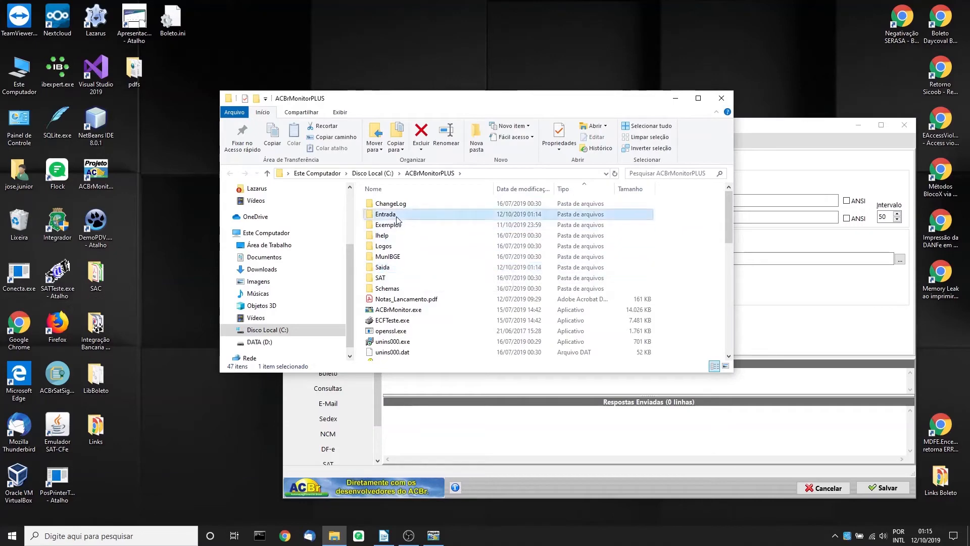
click(494, 173)
key(ctrl+c)
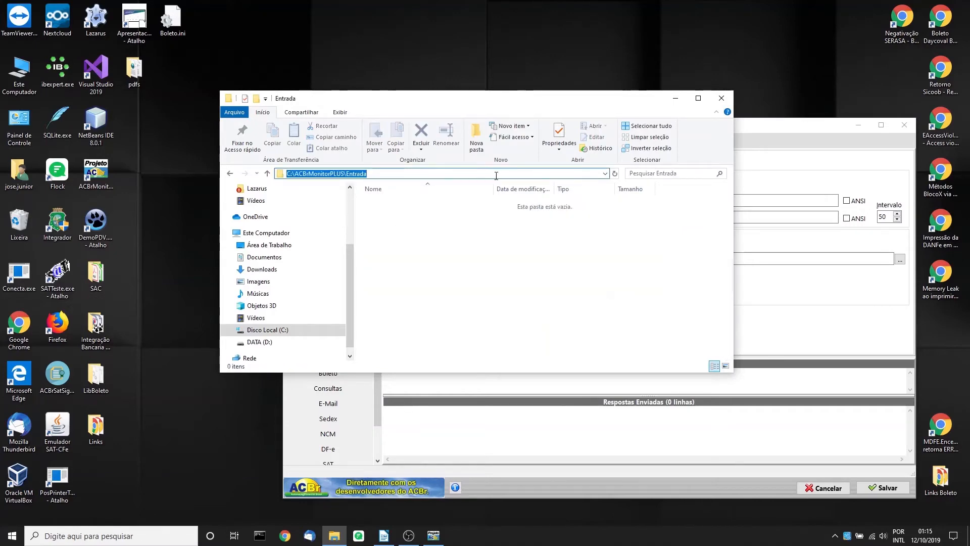
- Minimize the Entrada folder window and set the monitor's input file path to C:\ACBrMonitorPLUS\Entrada\Ent.txt
click(675, 98)
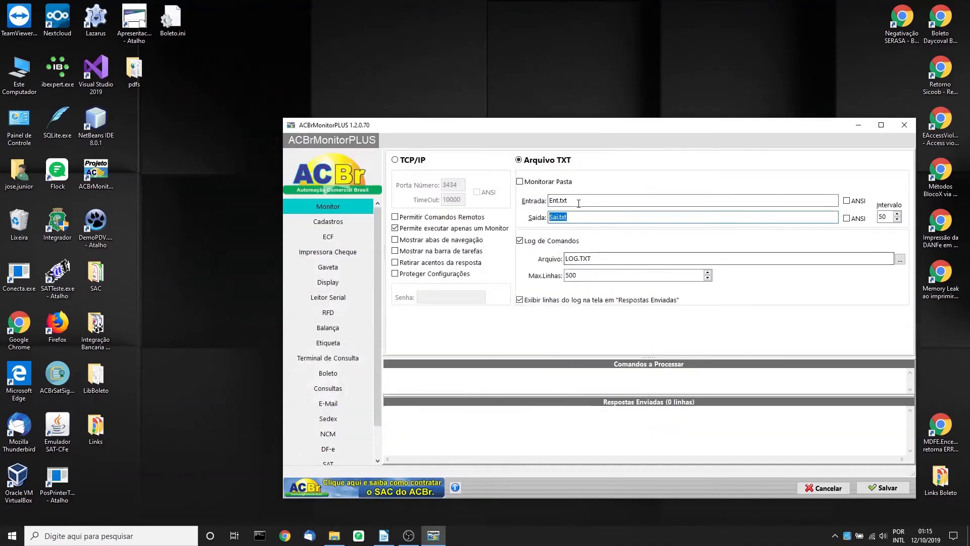
click(550, 201)
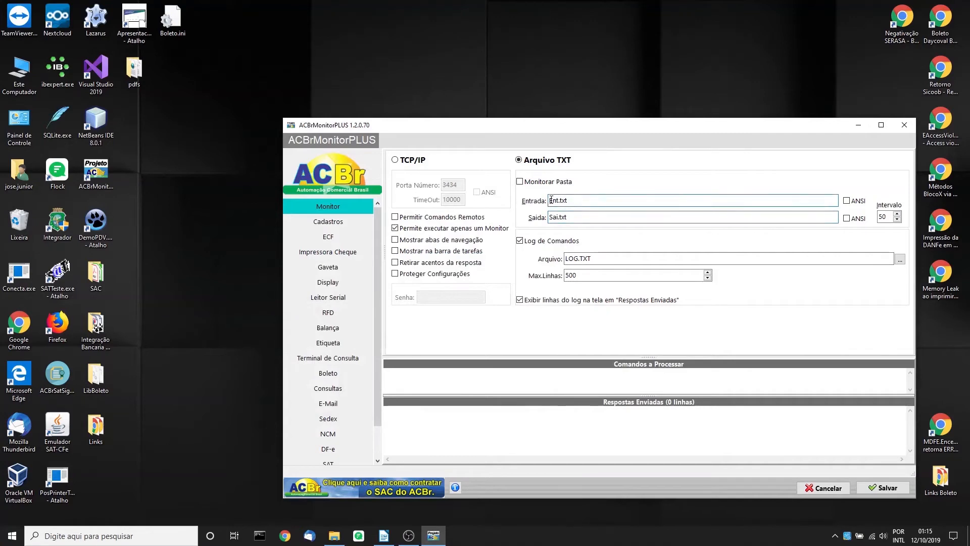
key(ctrl+v)
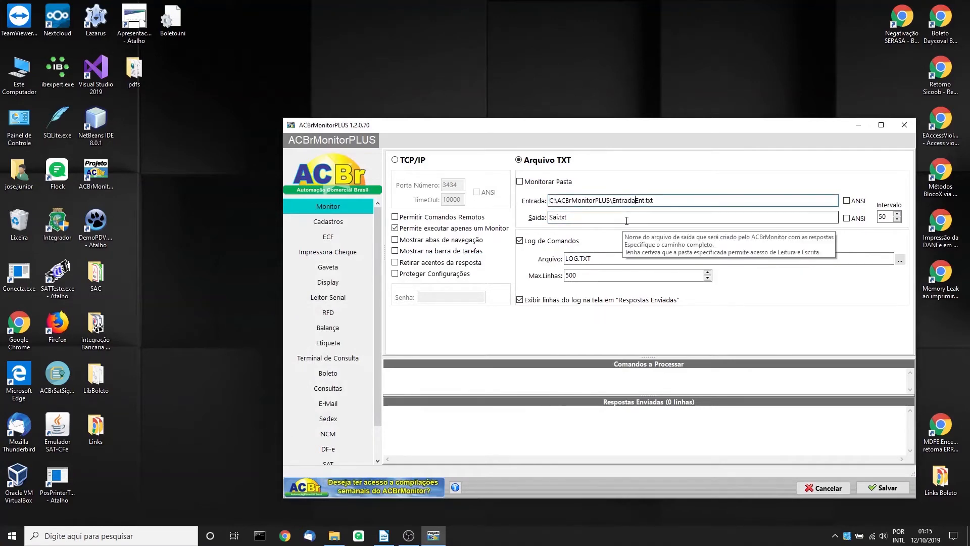
text(\)
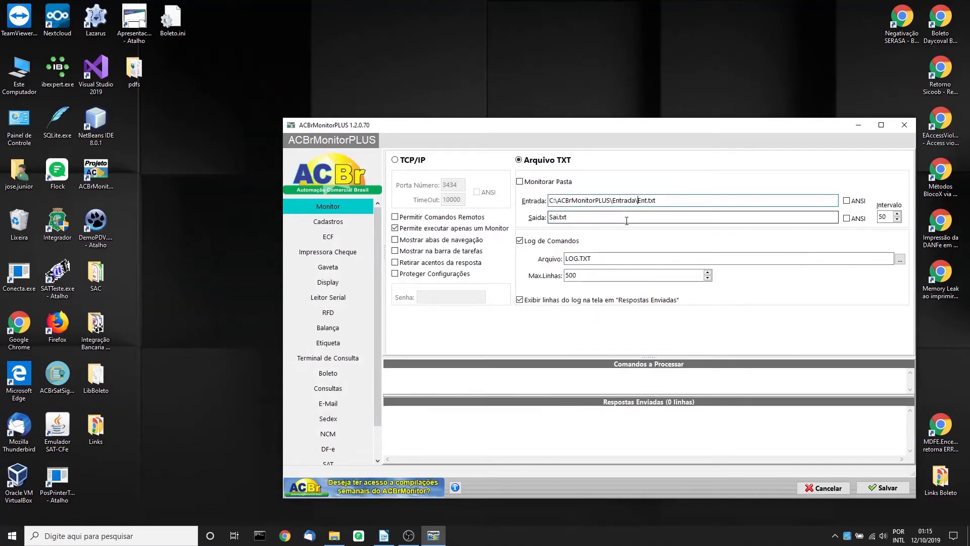
- Set the monitor's output file path to C:\ACBrMonitorPLUS\Saida\Sai.txt
click(551, 217)
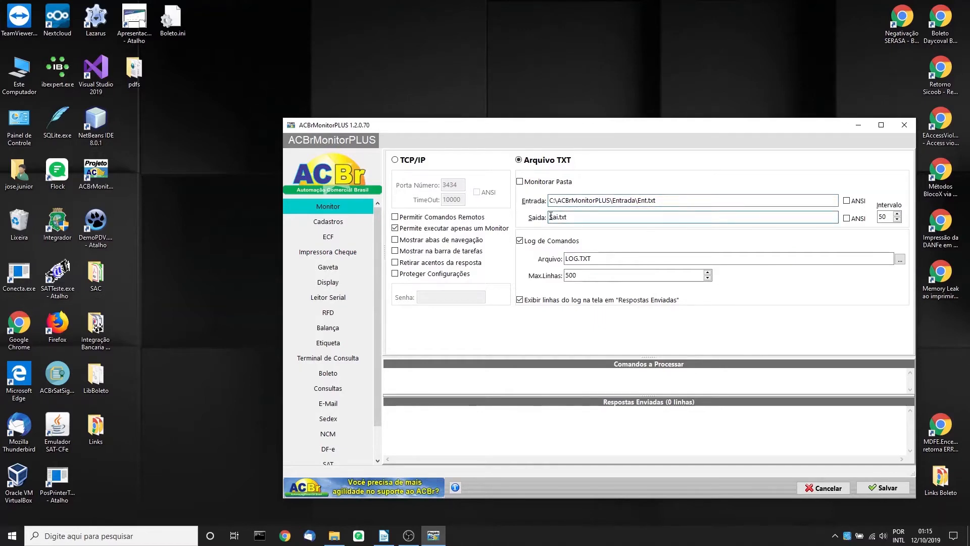
text(C:\ACBrMonitorPLUS\Entrad)
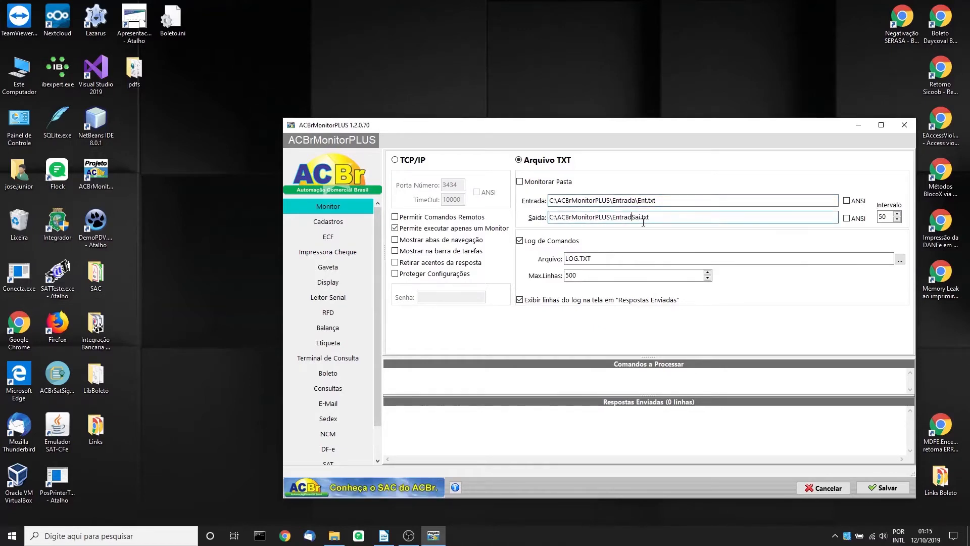
key(BackSpace)
key(BackSpace)
key(BackSpace)
key(BackSpace)
key(BackSpace)
key(BackSpace)
text(Saida\)
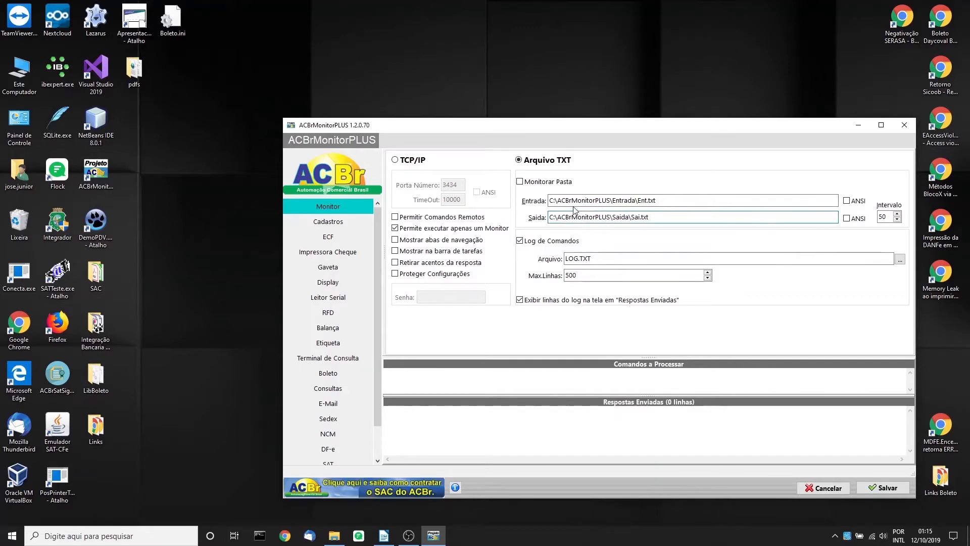
click(645, 201)
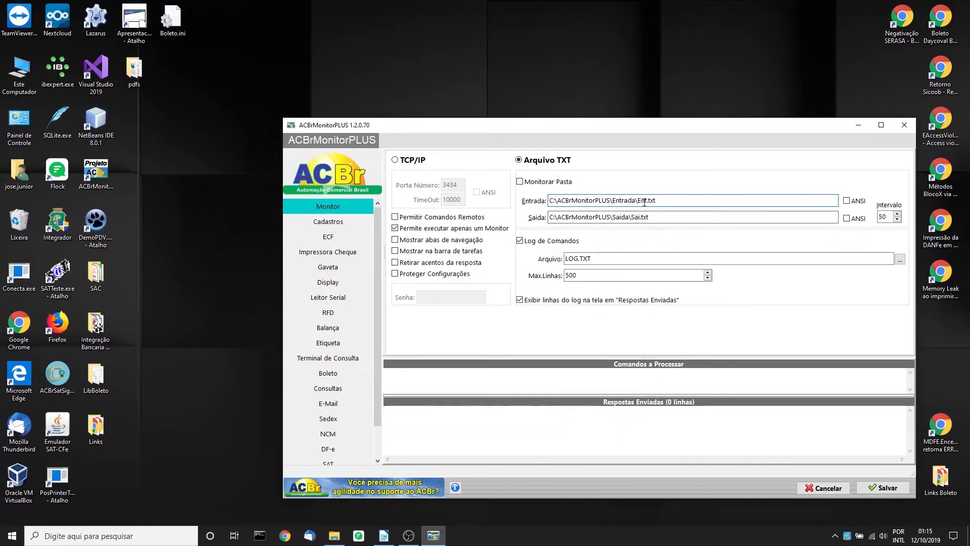
drag(648, 201, 632, 220)
click(675, 219)
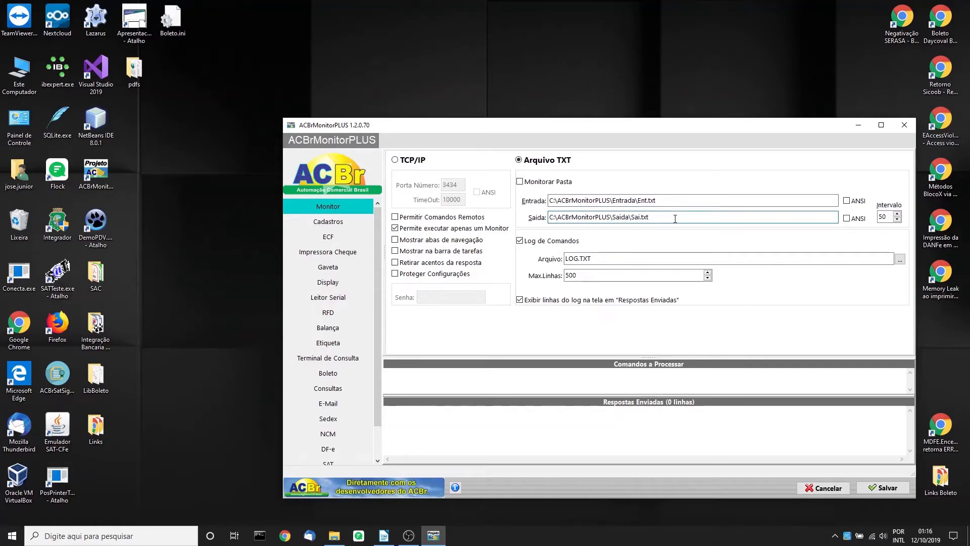
- Create a new text document on the desktop named Ent_Usuario001.txt
right_click(143, 175)
mouse_move(211, 336)
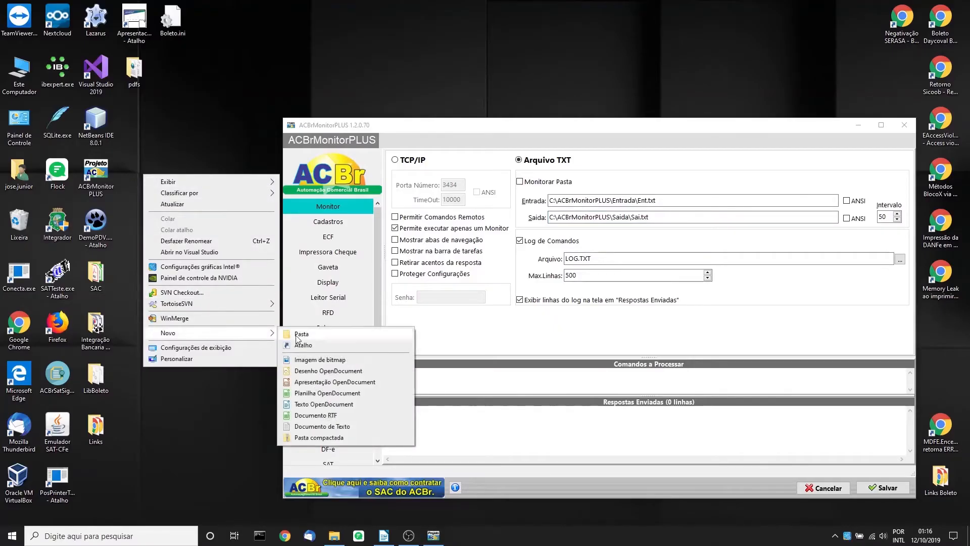
click(333, 427)
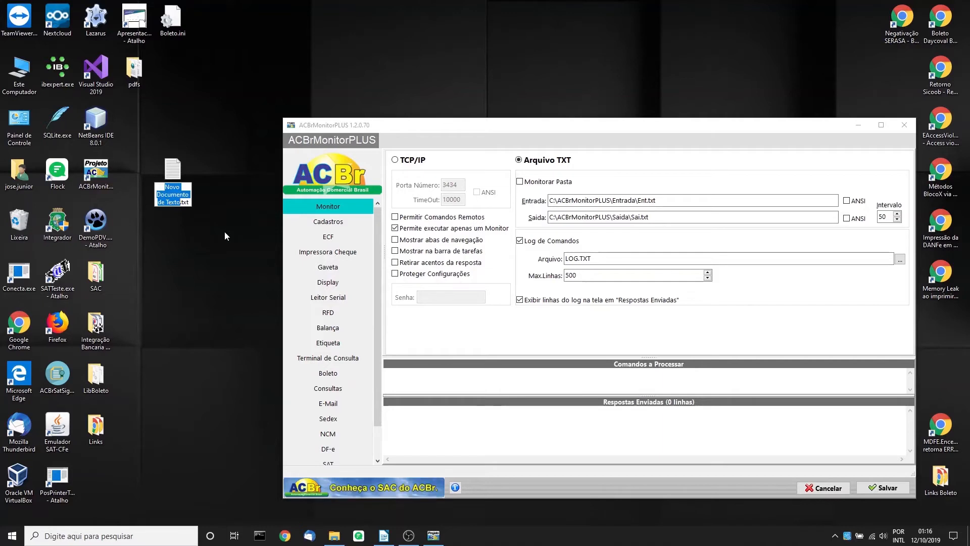
text(Ent)
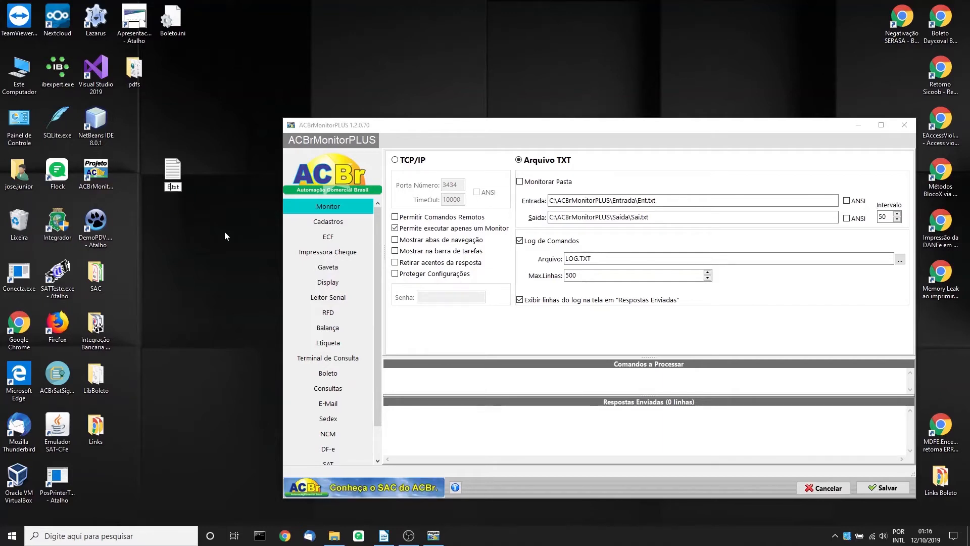
text(_U)
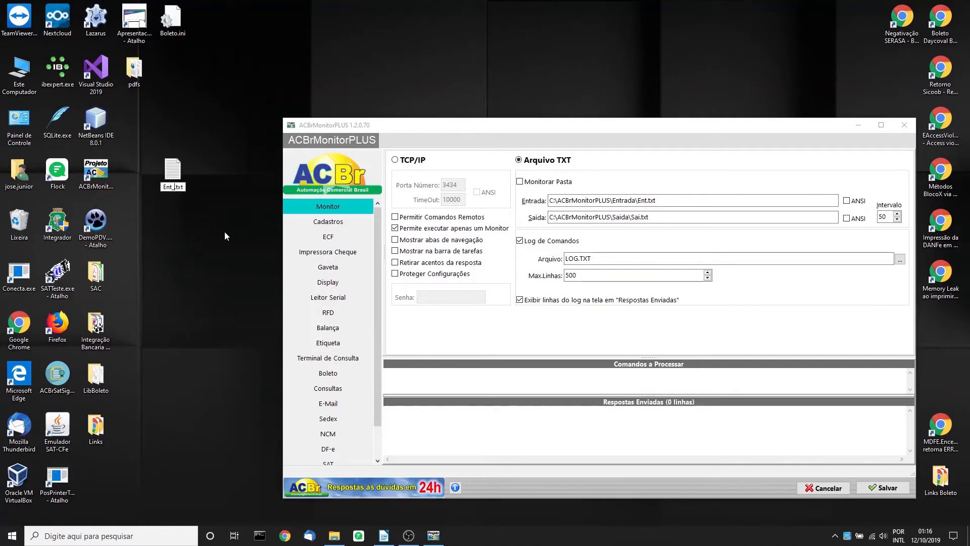
text(su)
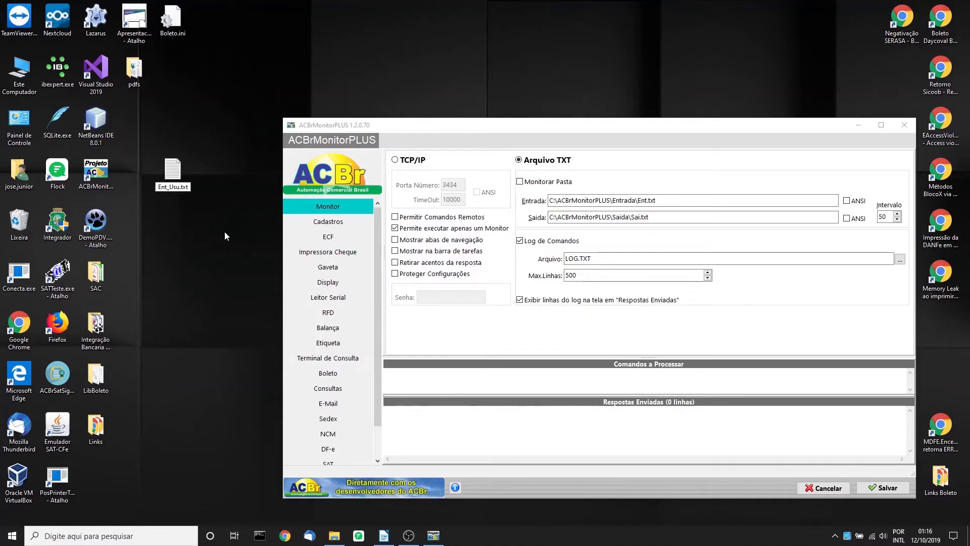
text(ario)
text(001)
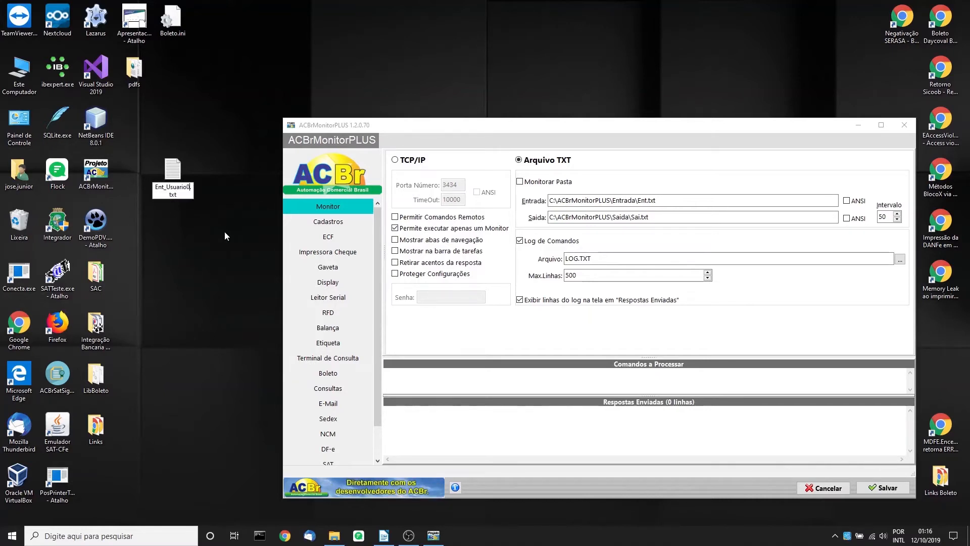
key(Return)
- Create a second text document on the desktop named Ent_Usuario002.txt and place it directly below Ent_Usuario001.txt
right_click(165, 245)
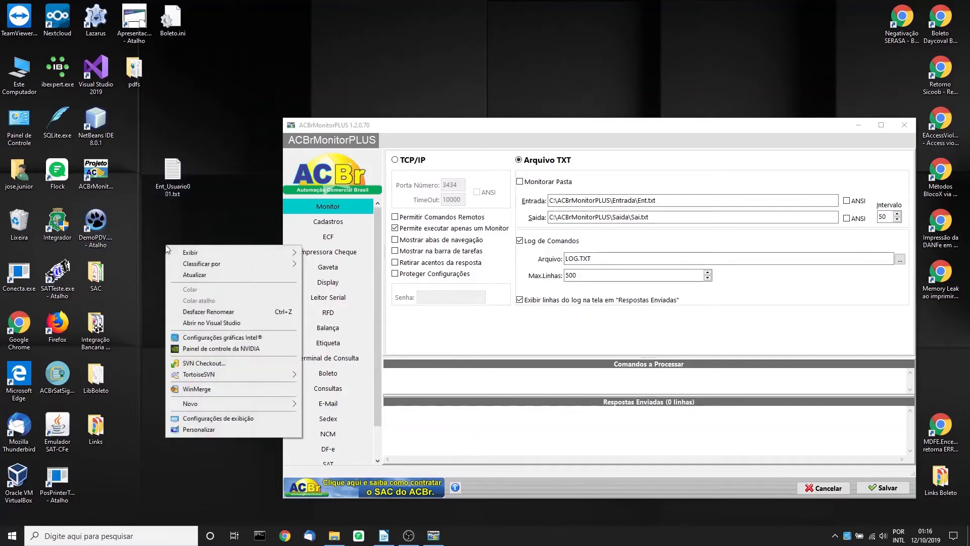
mouse_move(248, 407)
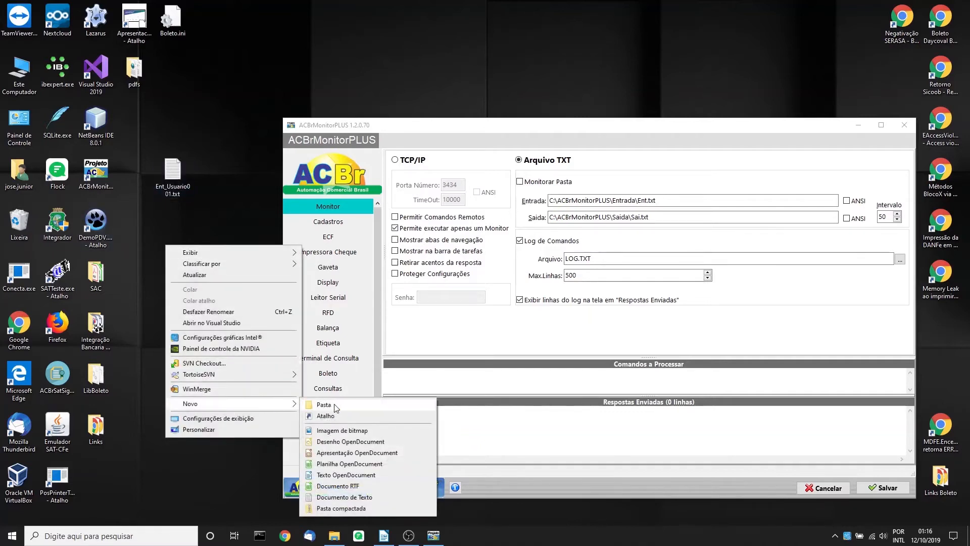
click(337, 497)
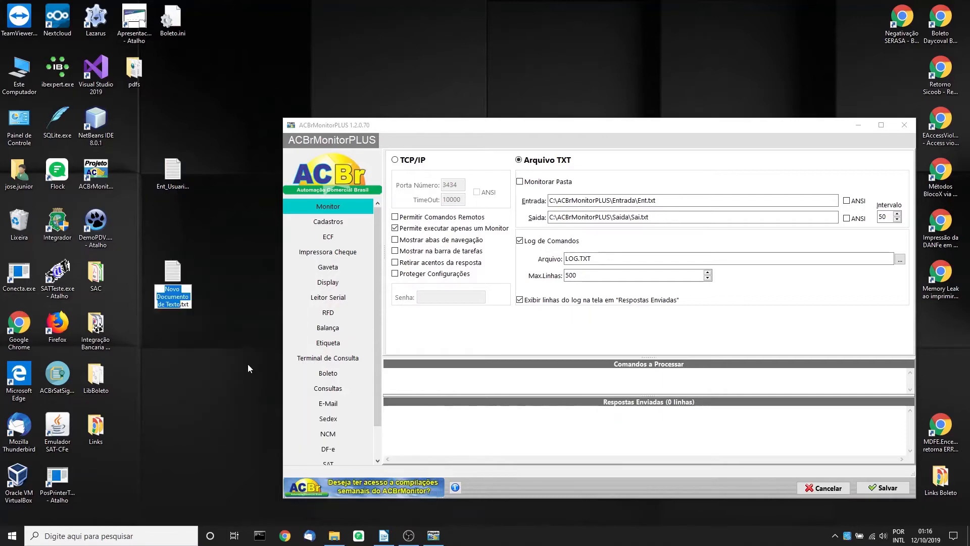
text(Ent)
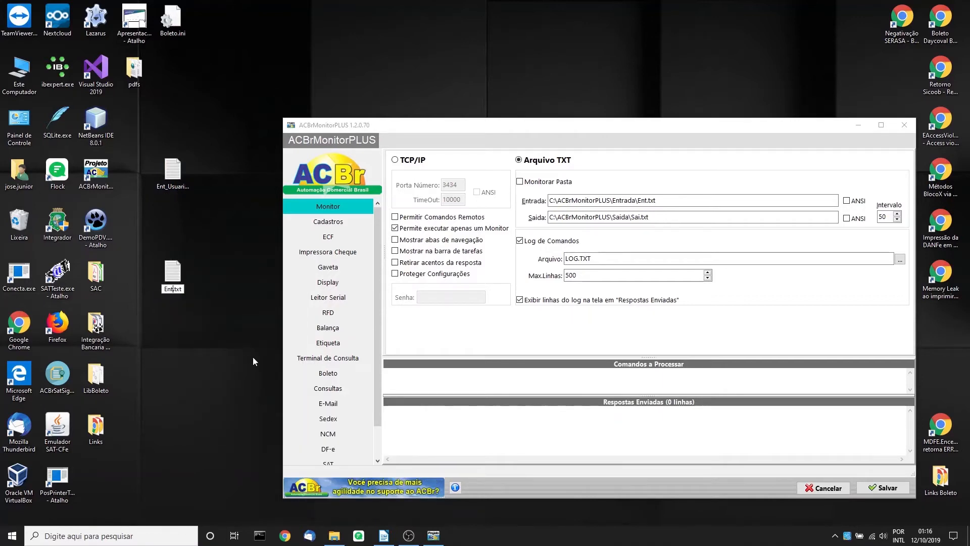
text(_Usu)
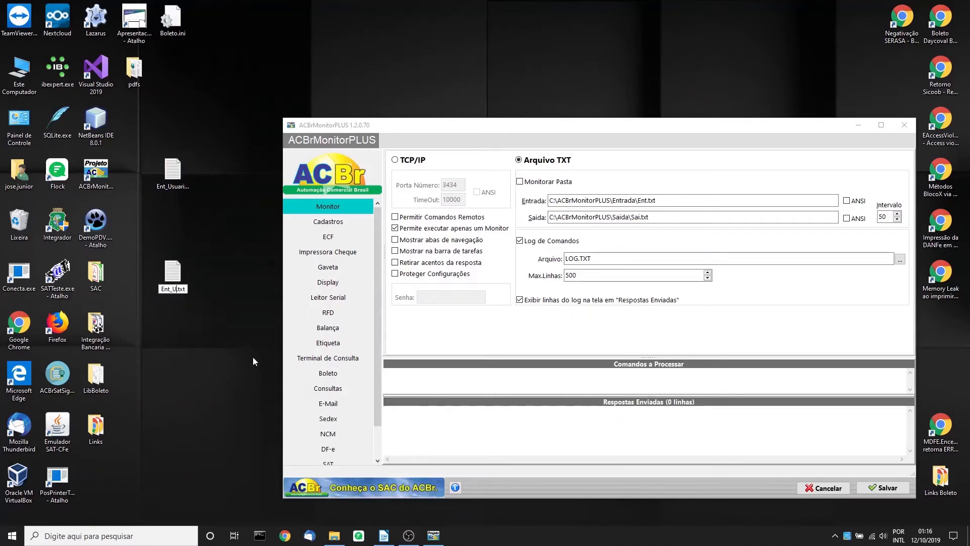
text(ario002)
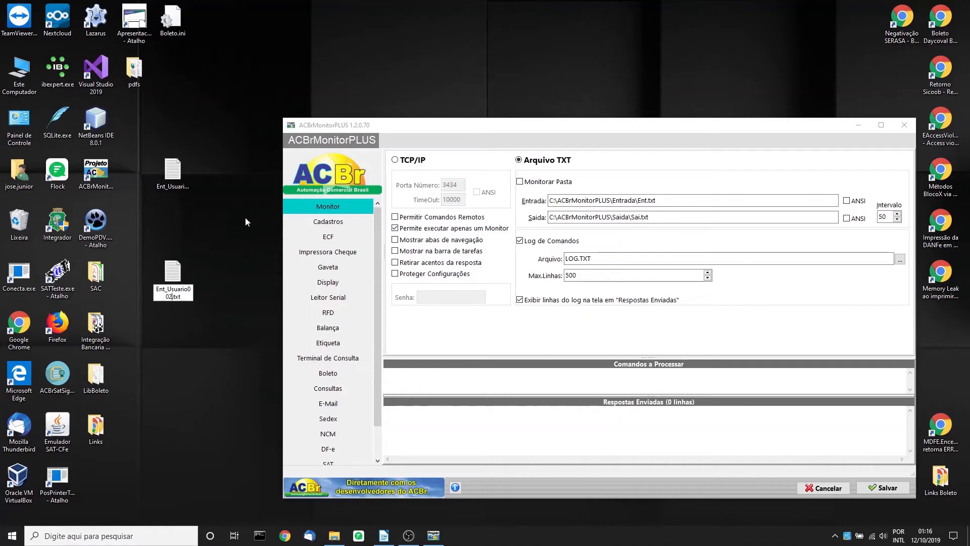
key(Return)
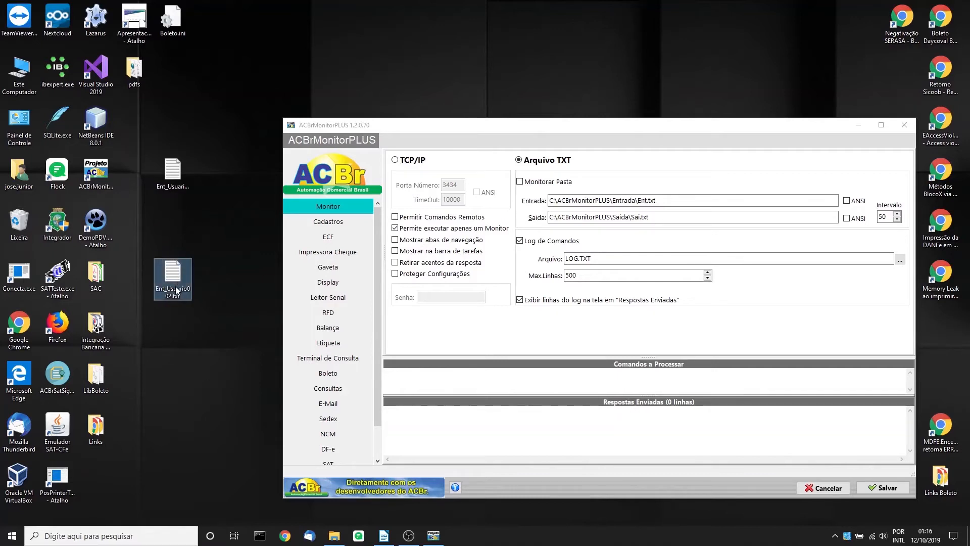
drag(179, 260, 174, 230)
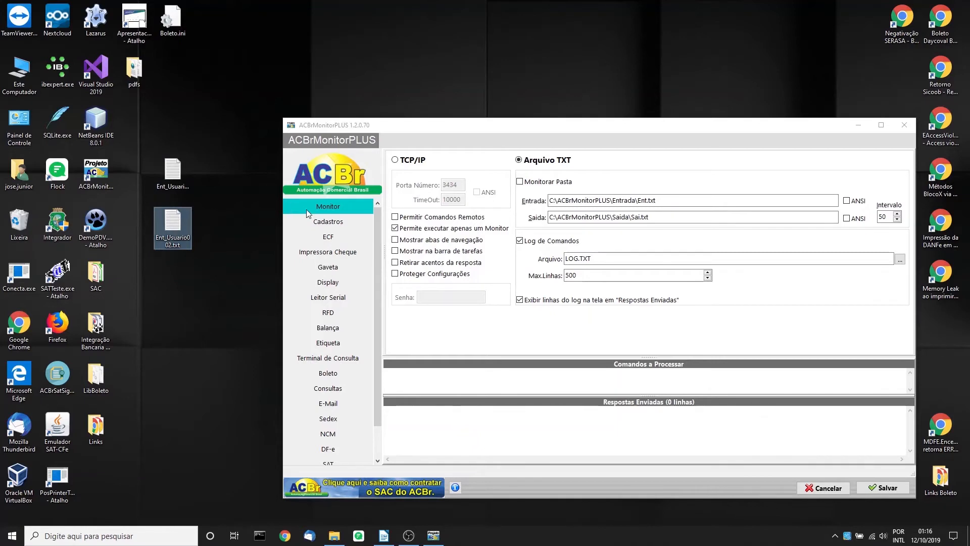
click(220, 213)
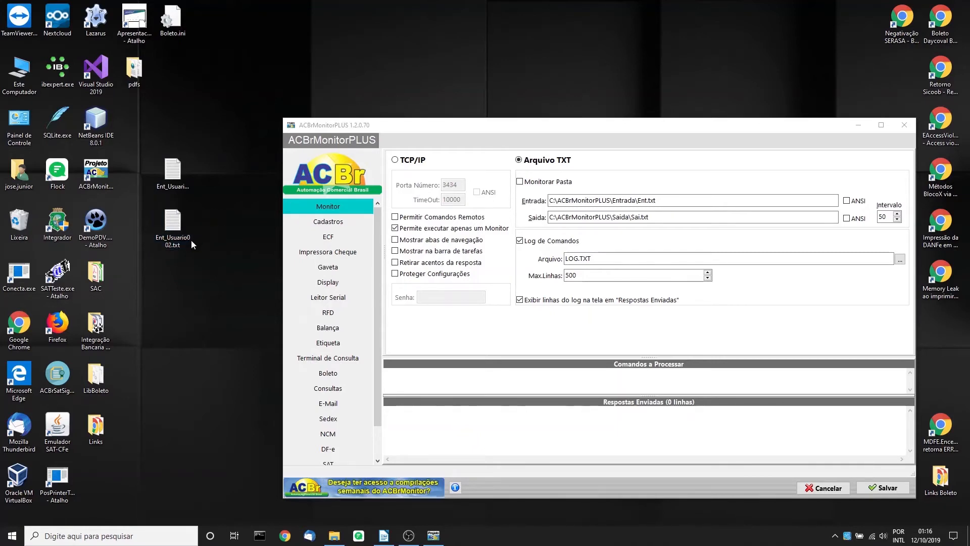
- Compare the names of the two user text files on the desktop with the file name in the monitor's input path
click(186, 179)
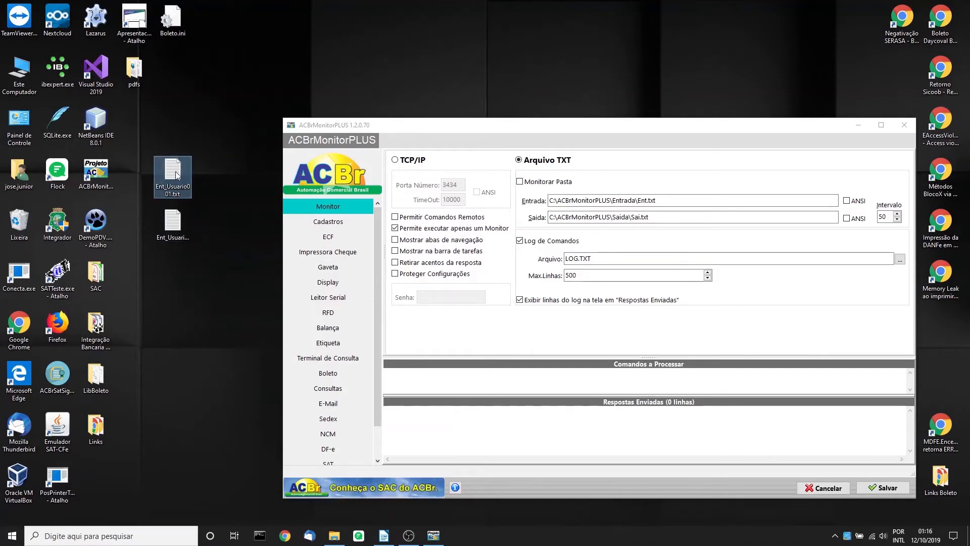
click(198, 259)
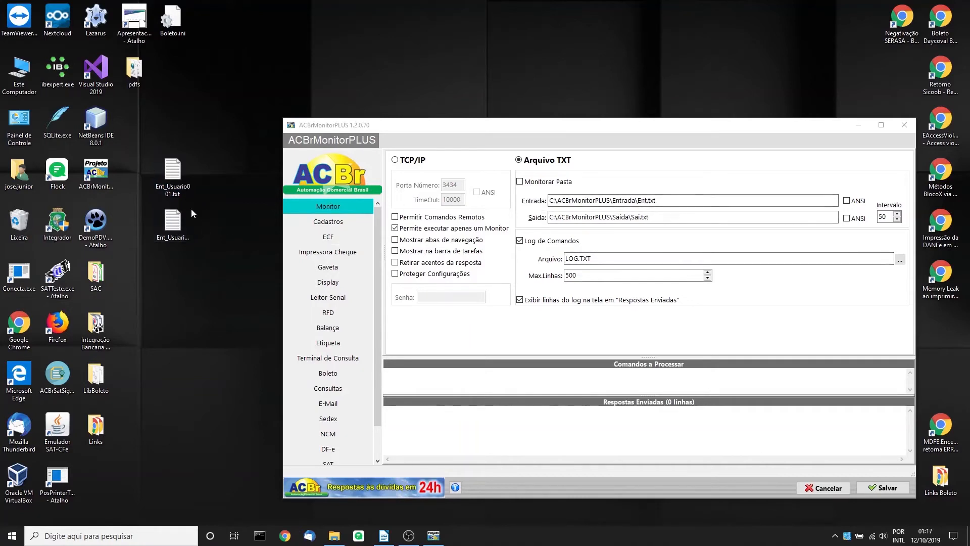
drag(648, 204, 639, 203)
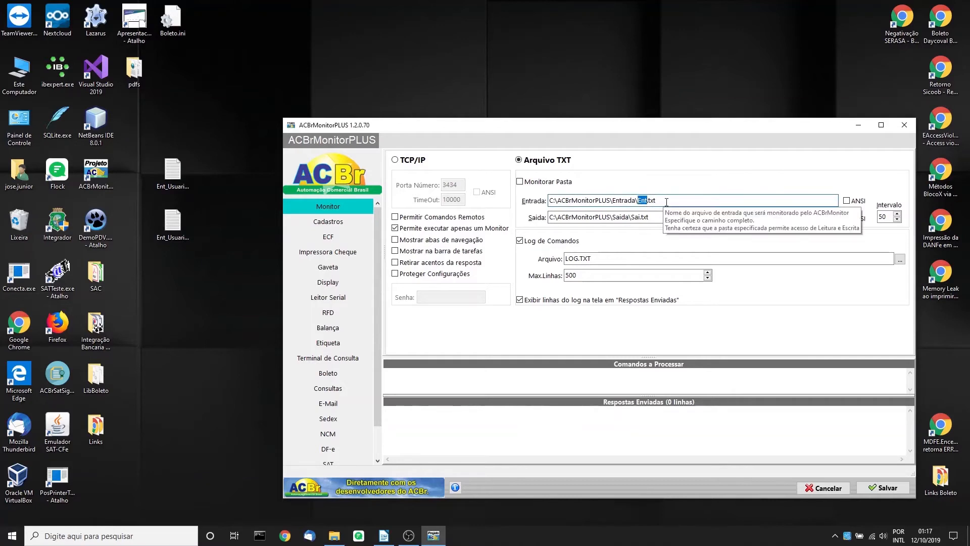
click(176, 239)
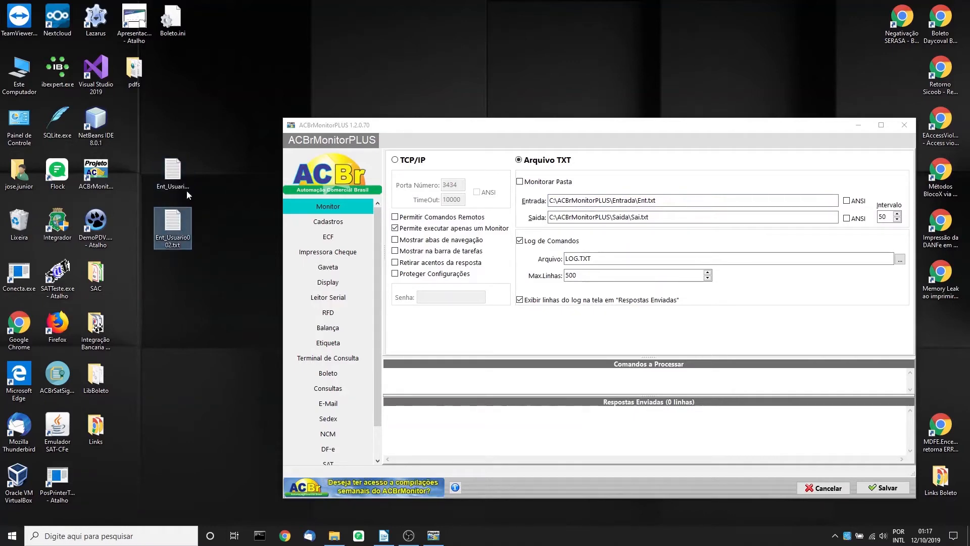
click(178, 186)
click(169, 238)
click(179, 188)
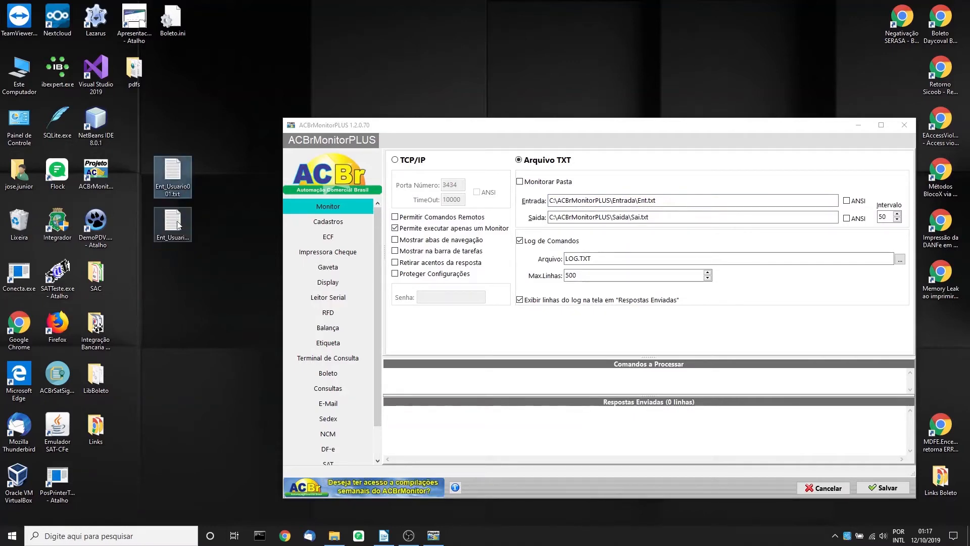
click(174, 231)
click(185, 185)
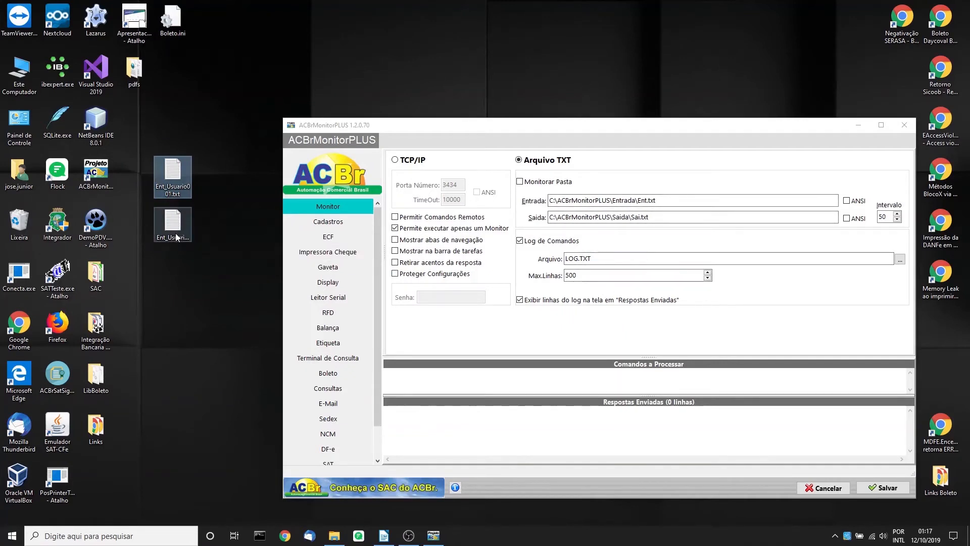
- Open Ent_Usuario001.txt for editing, enter the command ACBr.DataHora and copy that line
mouse_move(175, 178)
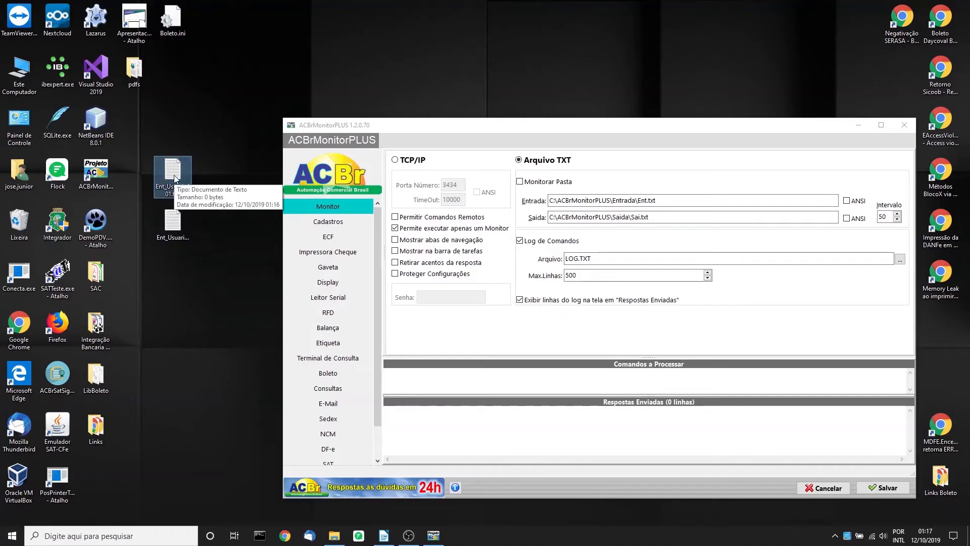
right_click(175, 177)
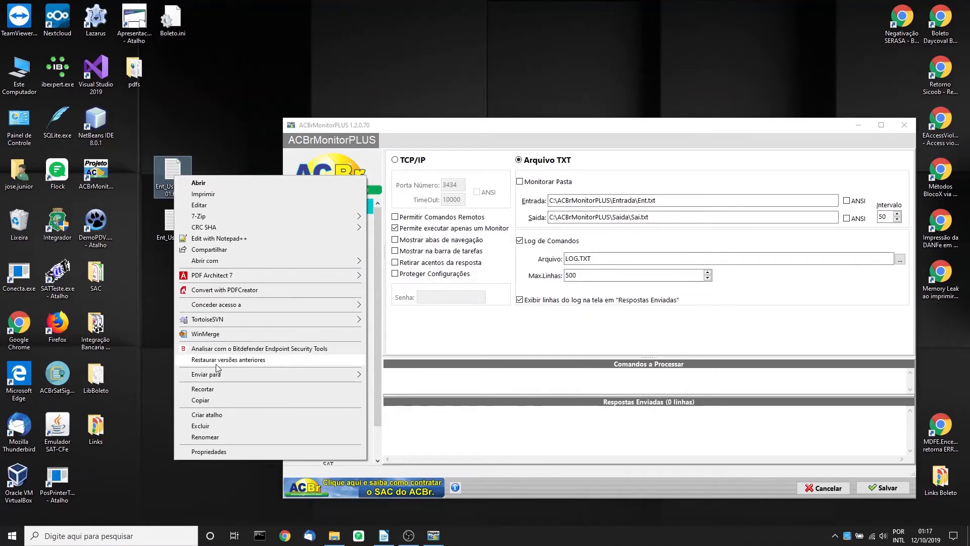
click(212, 207)
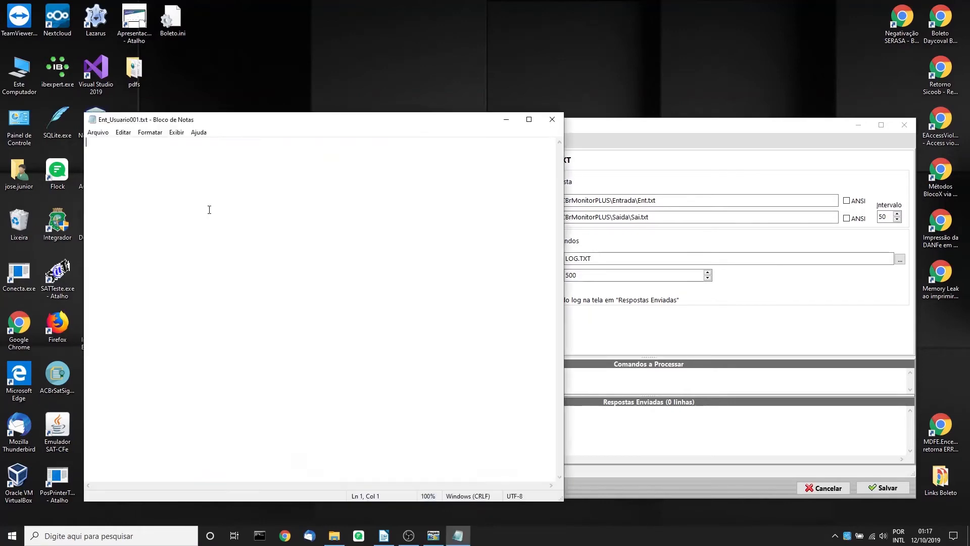
text(ACBr.Da)
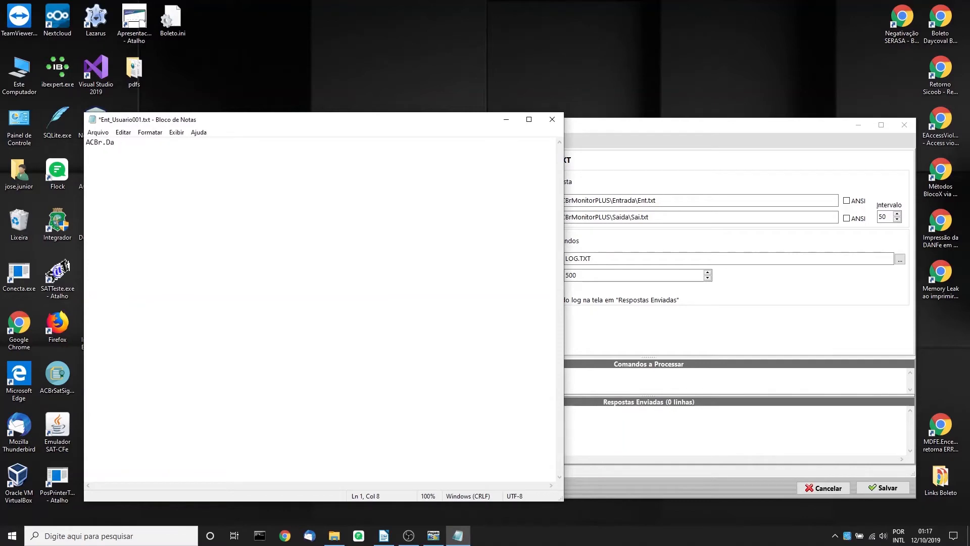
text(taHora)
drag(175, 142, 70, 146)
key(ctrl+c)
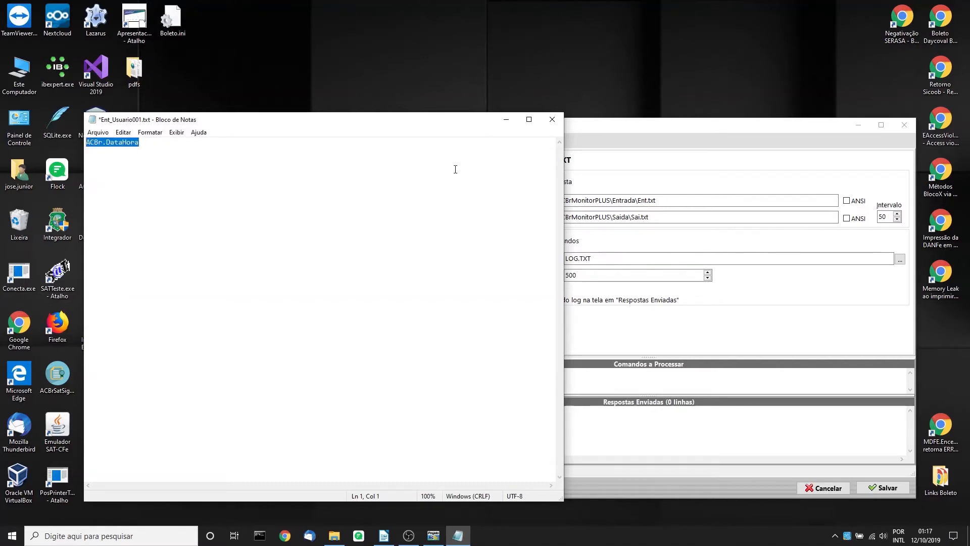
- Save and close Ent_Usuario001.txt, and save the command ACBr.Data in Ent_Usuario002.txt
click(552, 119)
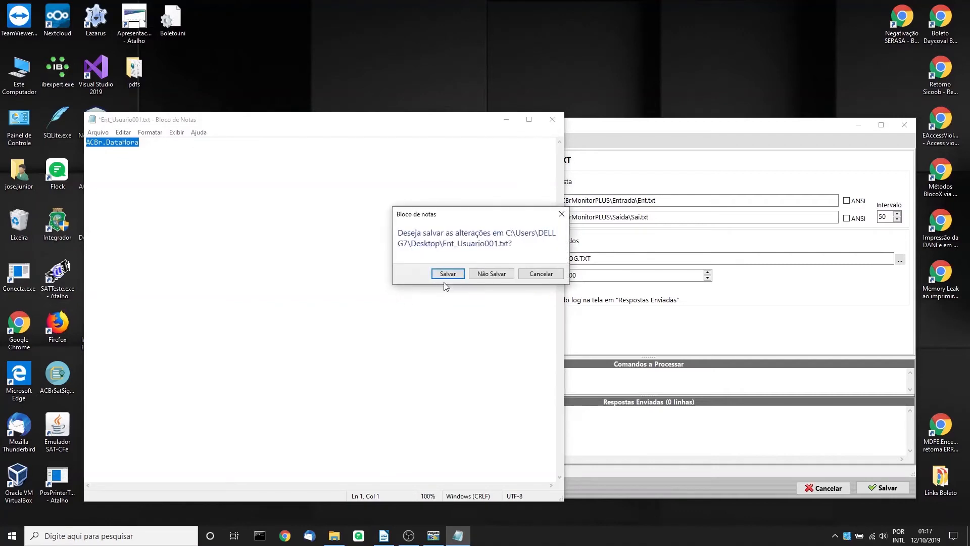
click(447, 273)
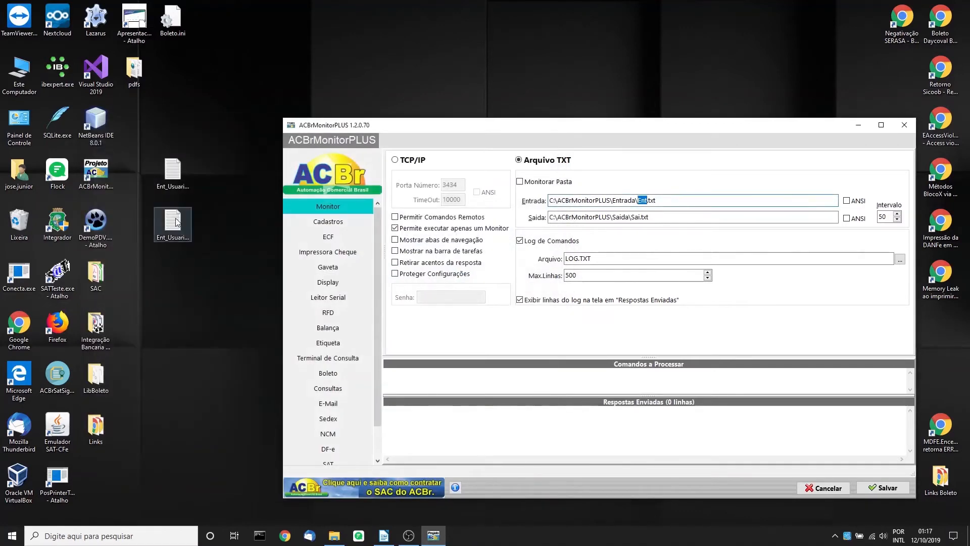
double_click(173, 222)
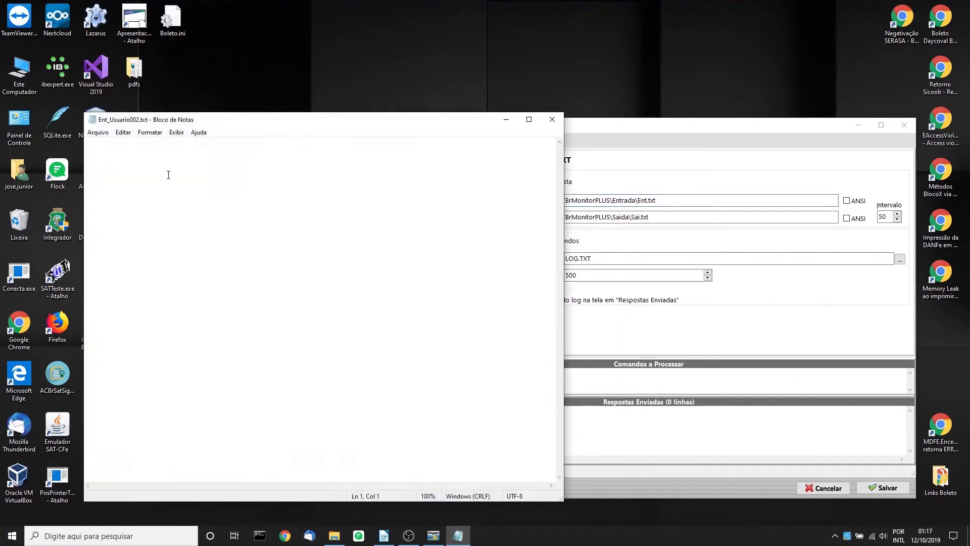
key(ctrl+v)
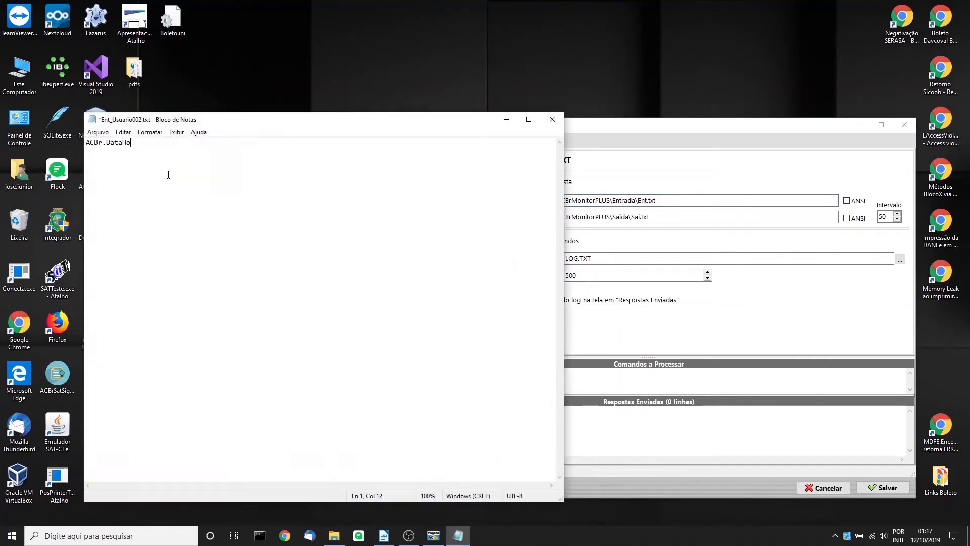
key(BackSpace)
key(BackSpace)
click(552, 122)
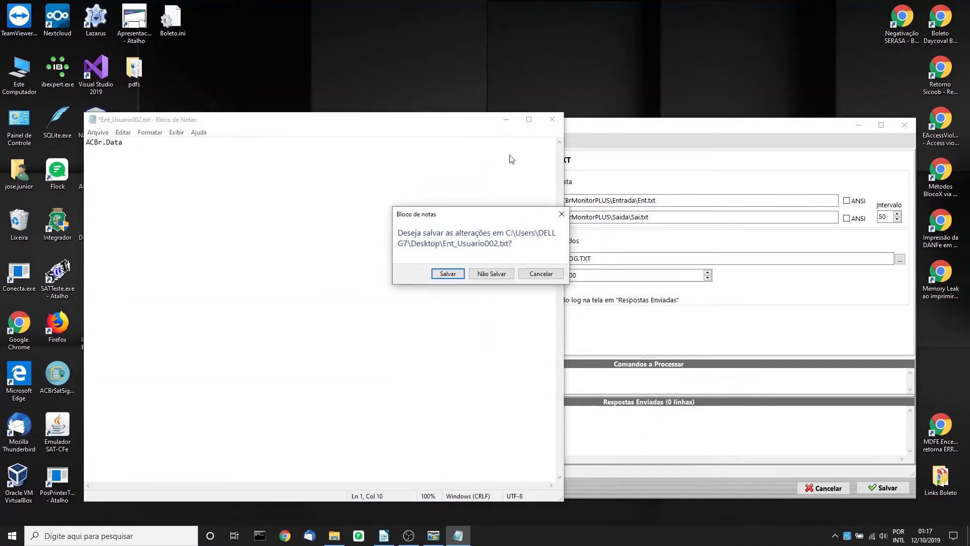
click(447, 274)
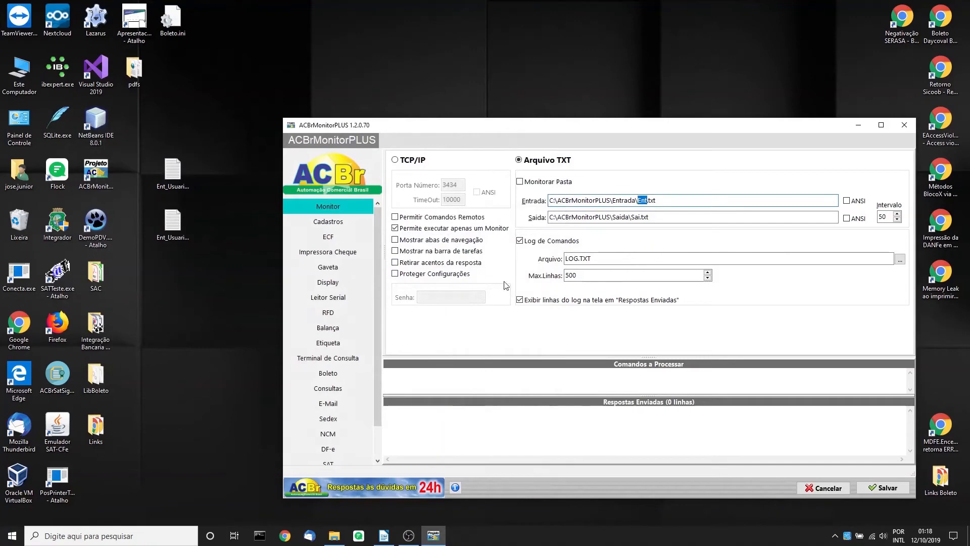
- Copy Ent_Usuario001.txt and Ent_Usuario002.txt from the desktop and save the ACBrMonitorPLUS configuration
click(675, 202)
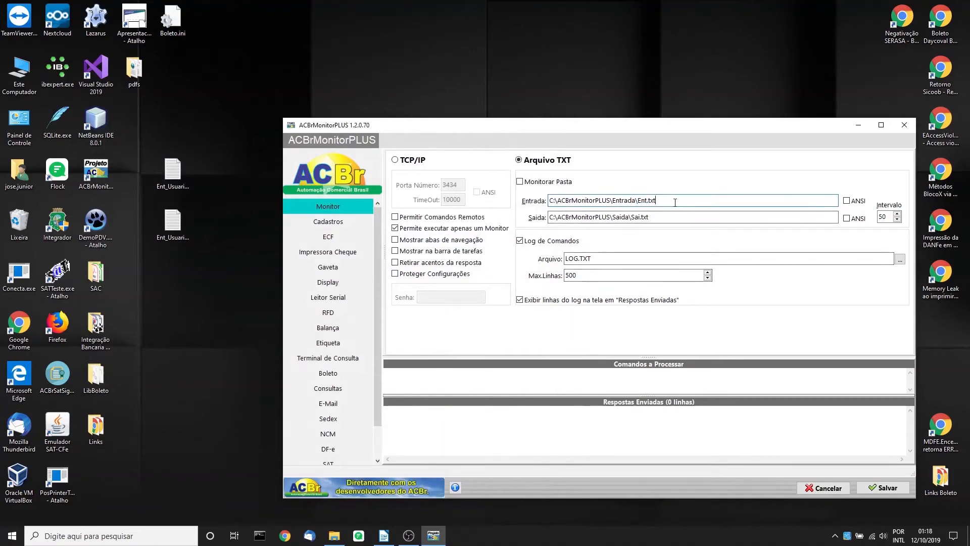
click(334, 536)
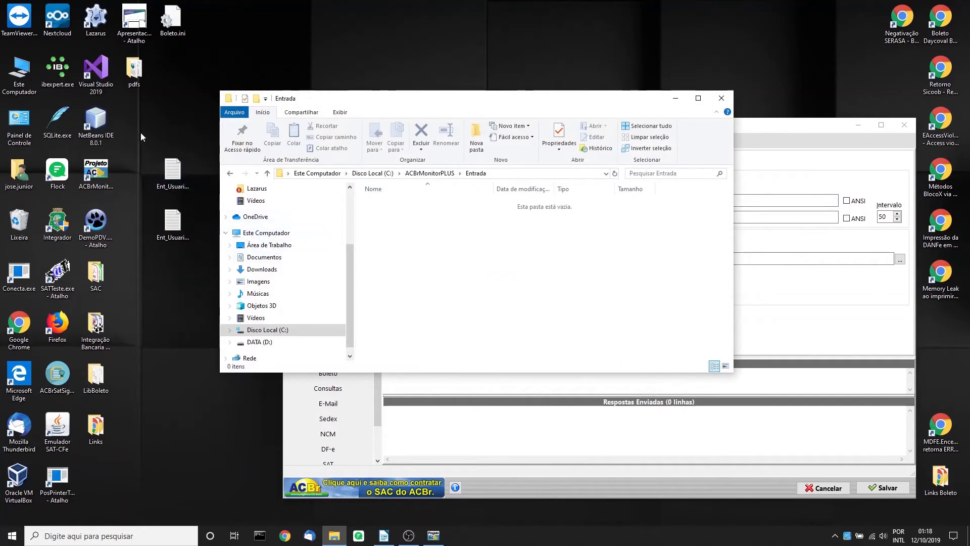
drag(141, 131, 187, 257)
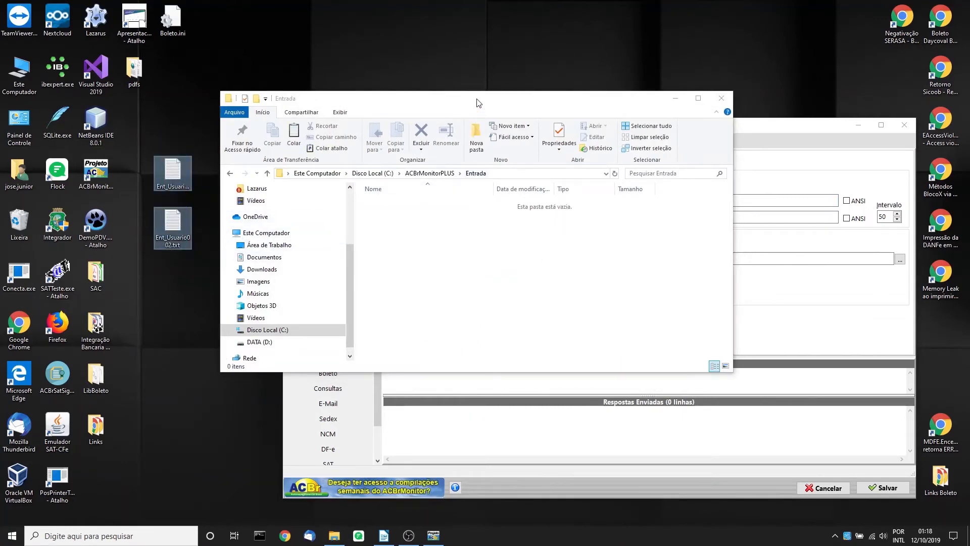
drag(478, 103, 356, 176)
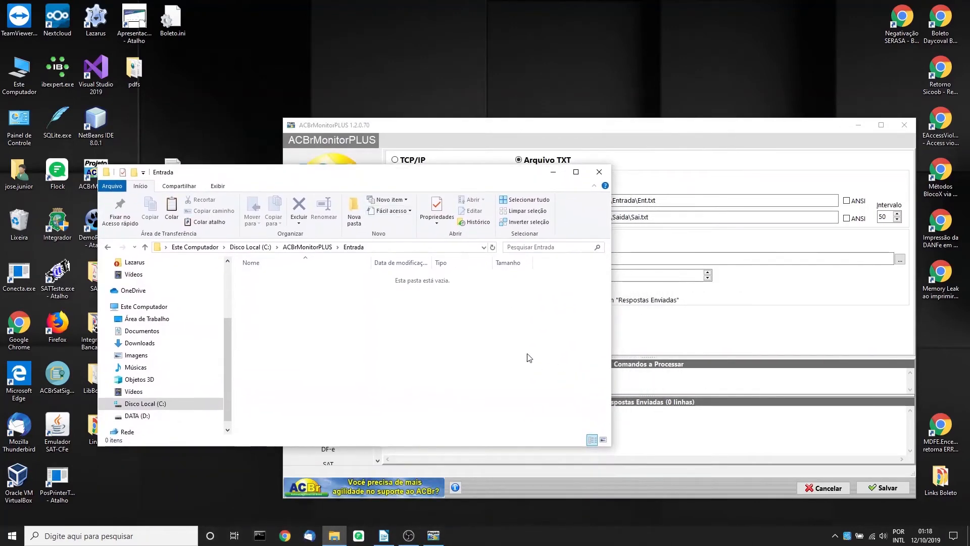
click(887, 488)
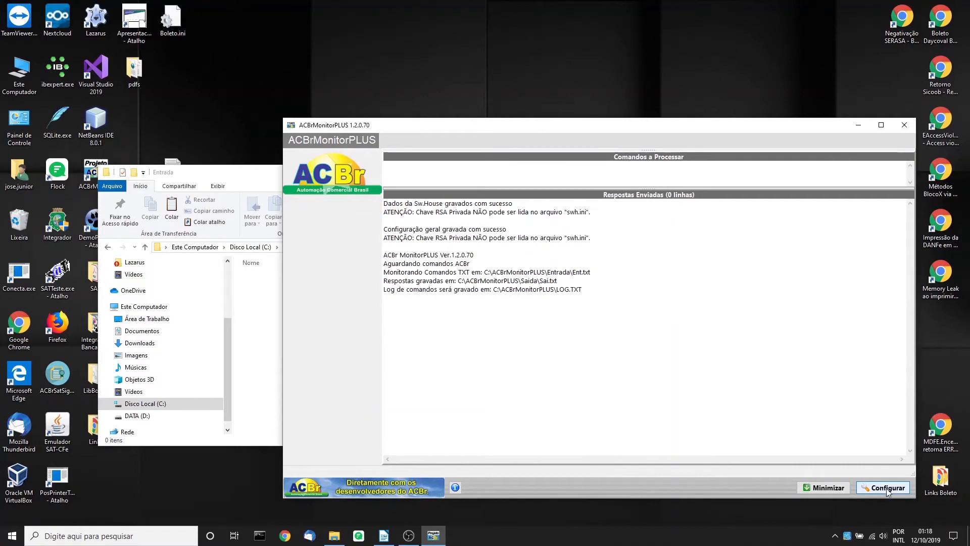
- Paste the two copied user command files into the ACBrMonitorPLUS Entrada folder
drag(245, 178, 194, 159)
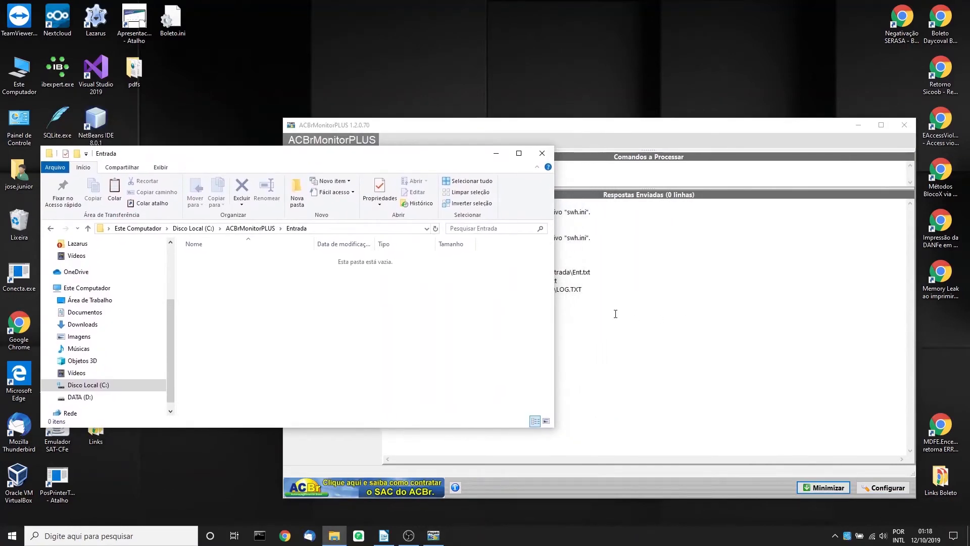
click(615, 313)
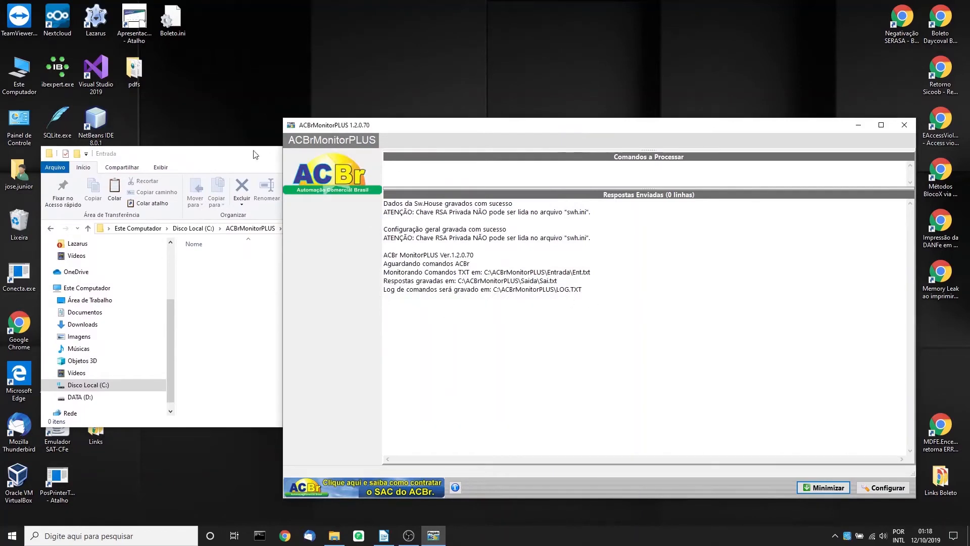
click(234, 162)
right_click(246, 288)
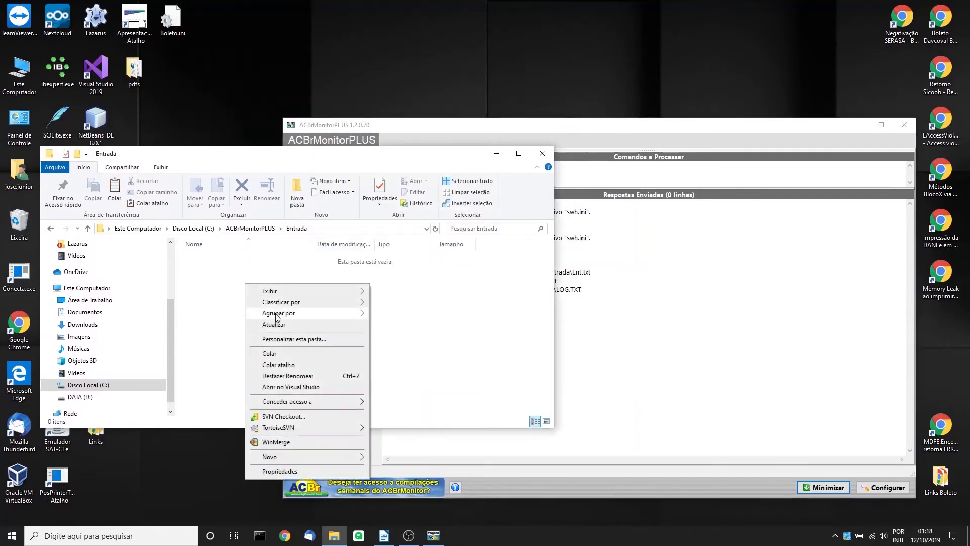
click(284, 356)
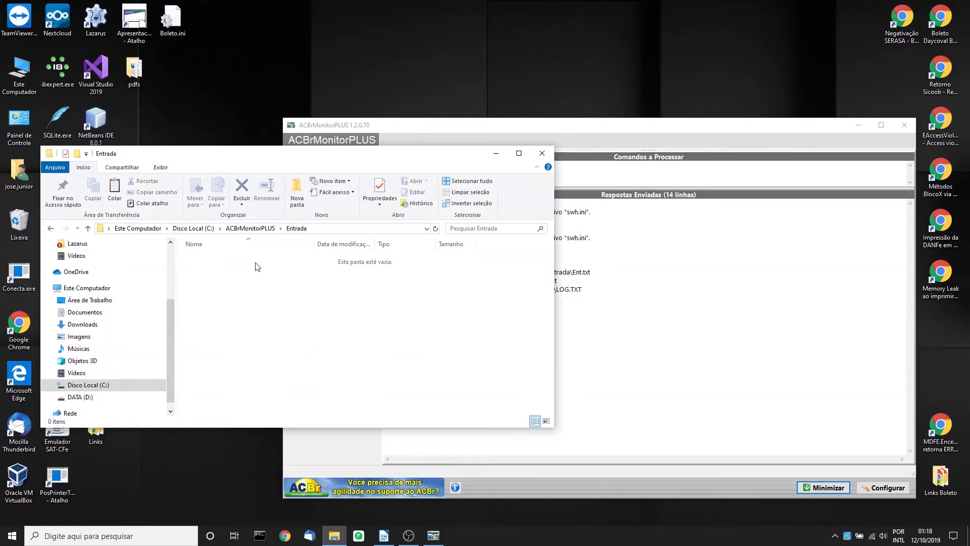
- Go to the Saida folder and view sai_usuario001.txt and sai_usuario002.txt together to compare the monitor's responses
click(256, 229)
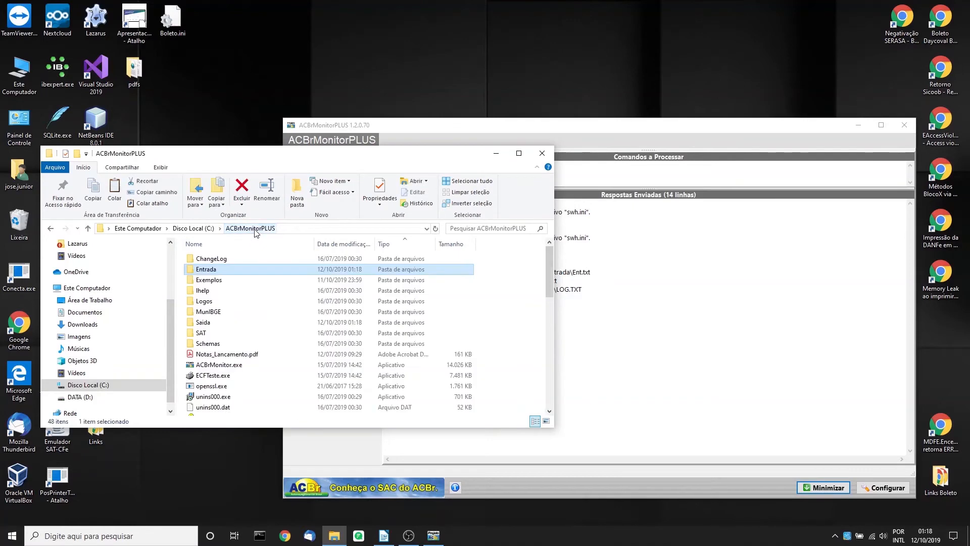
double_click(203, 323)
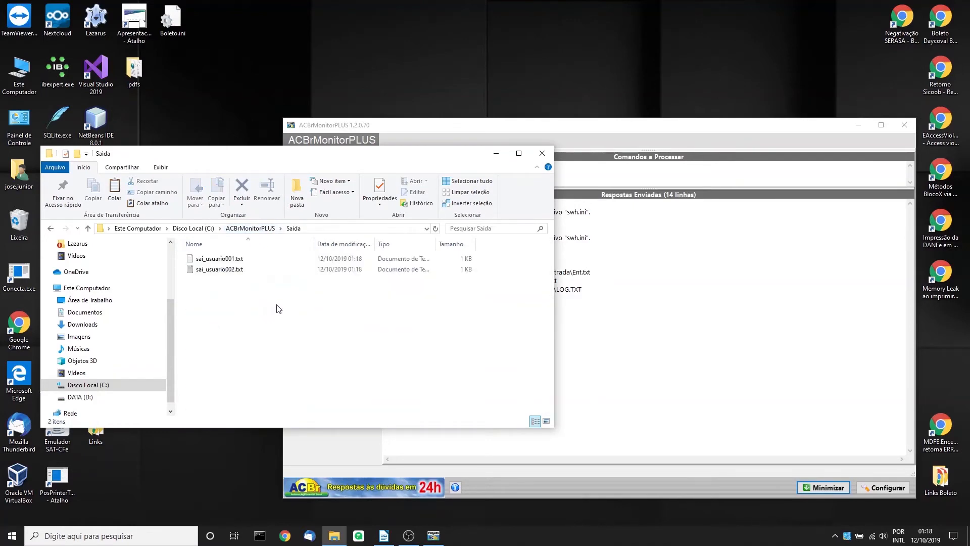
double_click(216, 259)
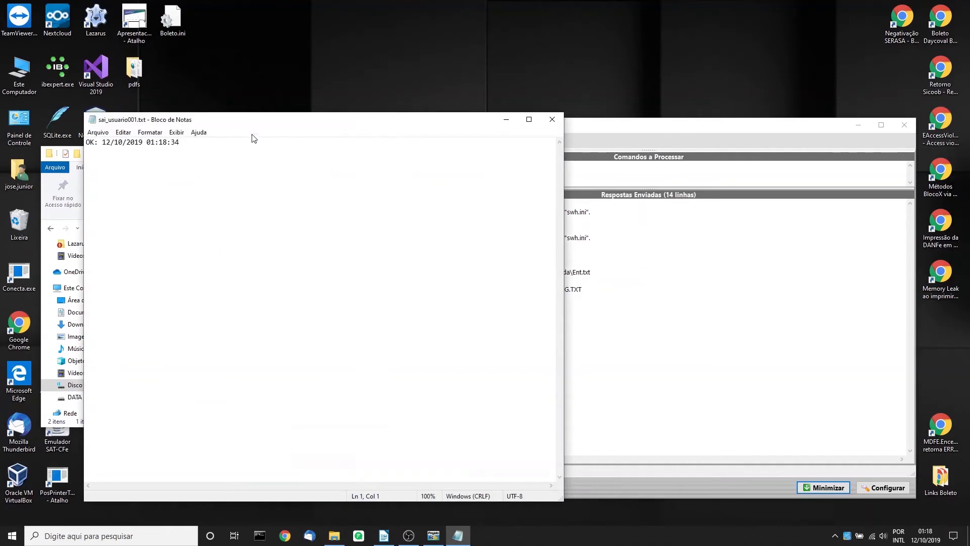
drag(208, 120, 435, 109)
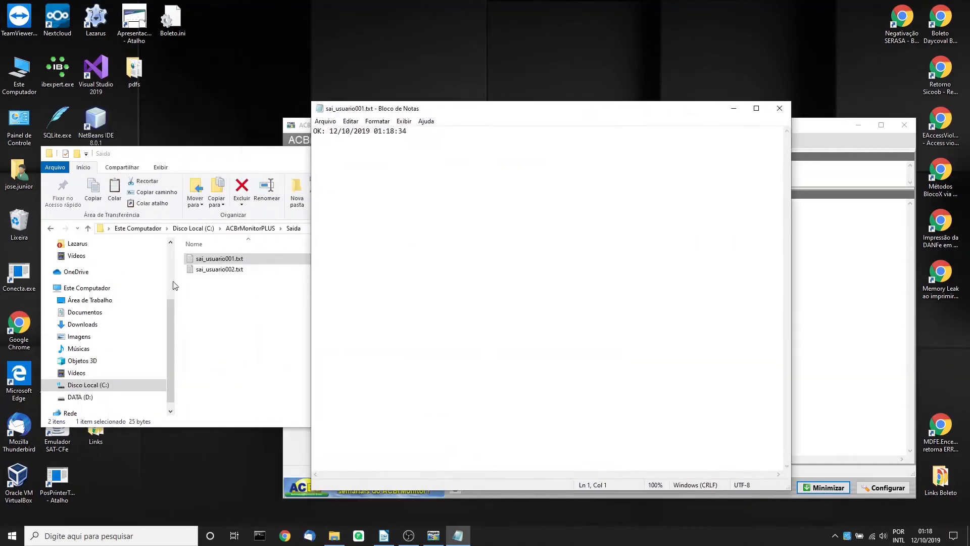
double_click(204, 269)
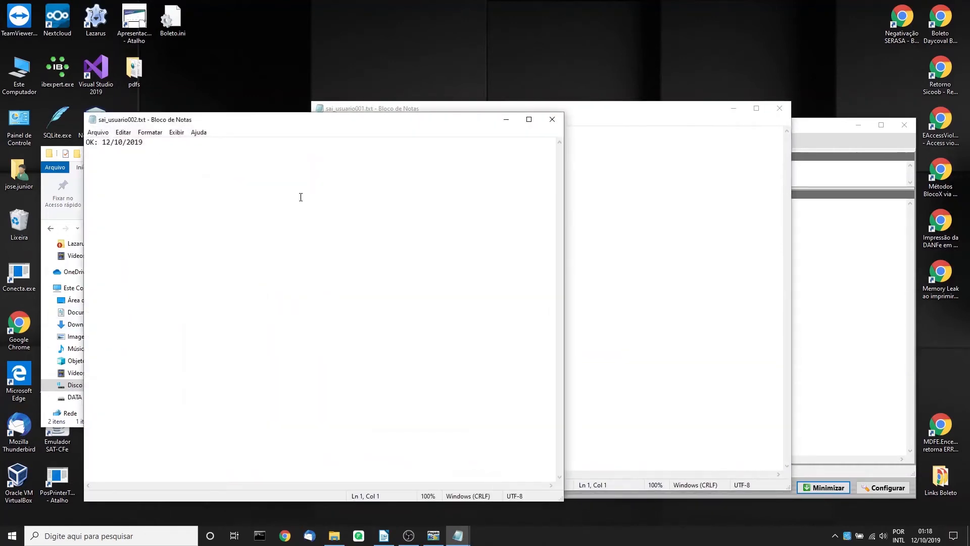
drag(332, 130, 446, 195)
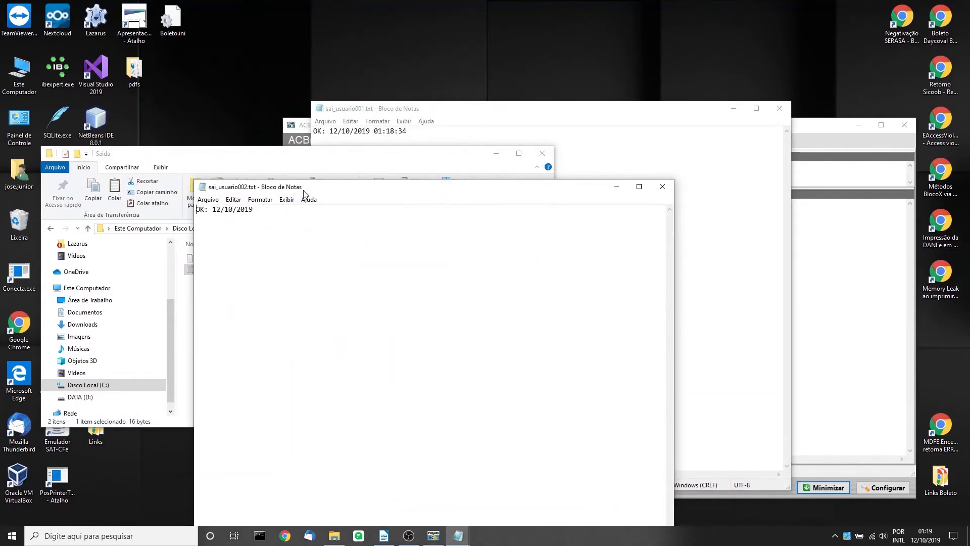
drag(303, 190, 451, 159)
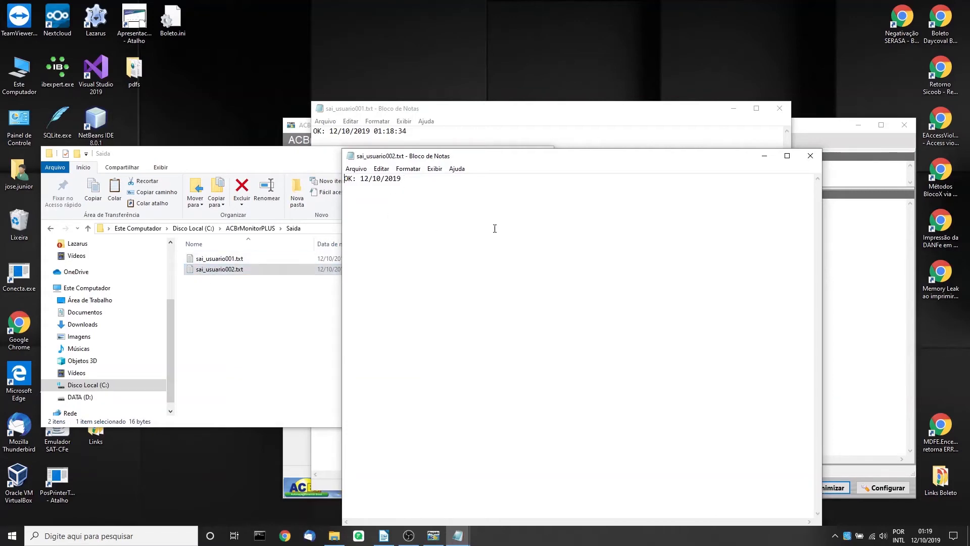
- Reopen the monitor's configuration and compare the file names in the input and output paths with the response files in Saida
click(861, 175)
click(903, 491)
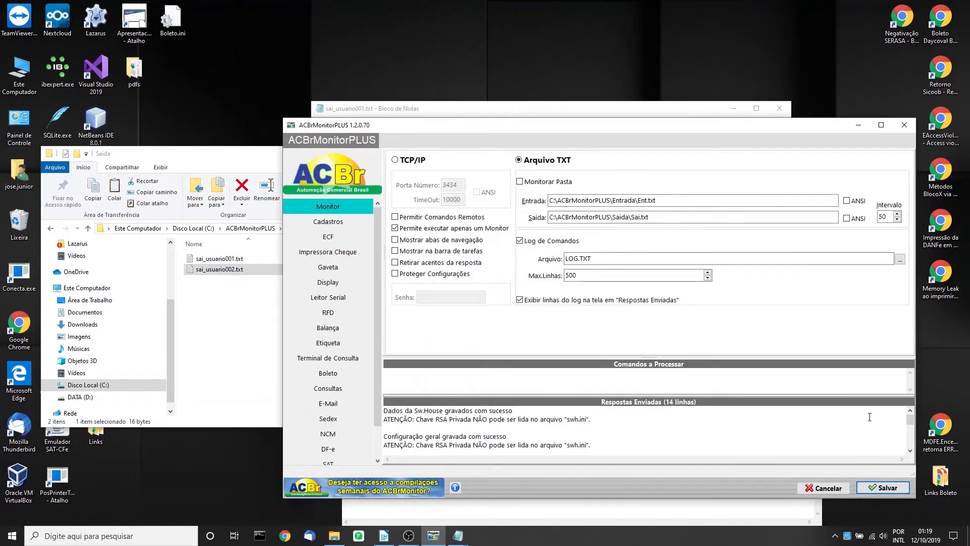
double_click(645, 200)
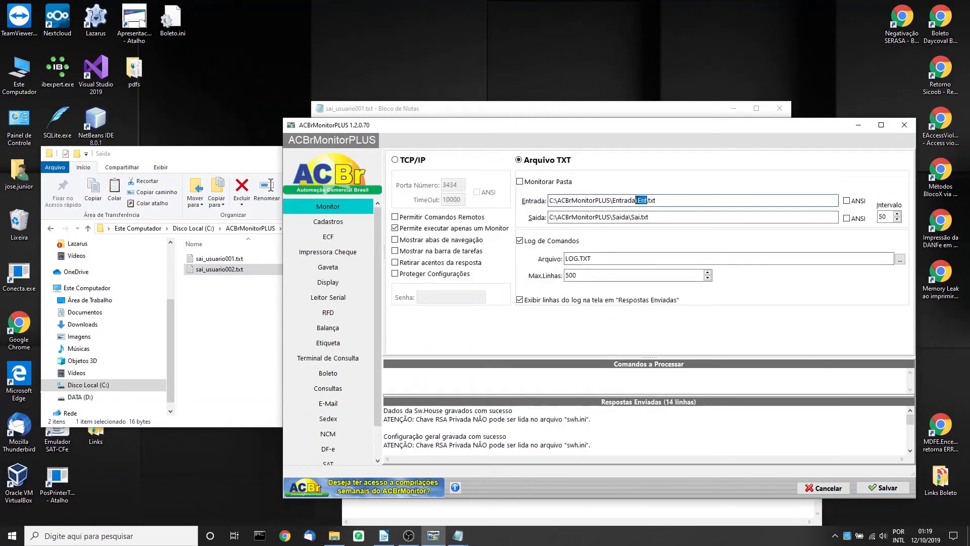
double_click(640, 217)
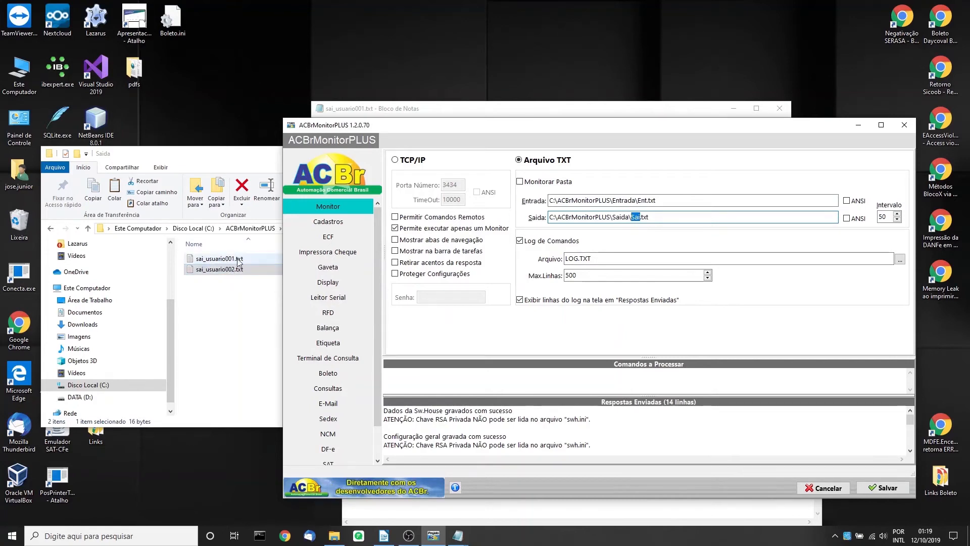
click(236, 299)
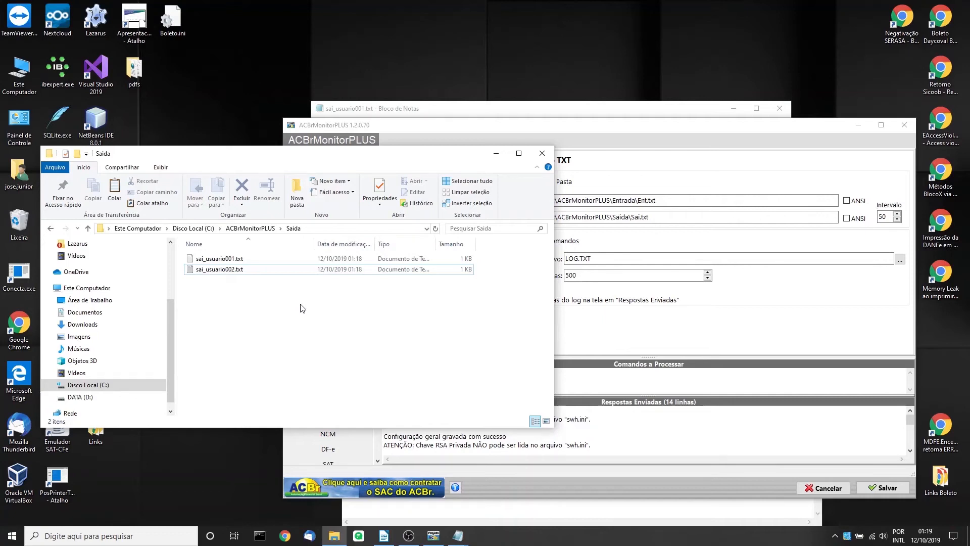
drag(419, 340, 198, 250)
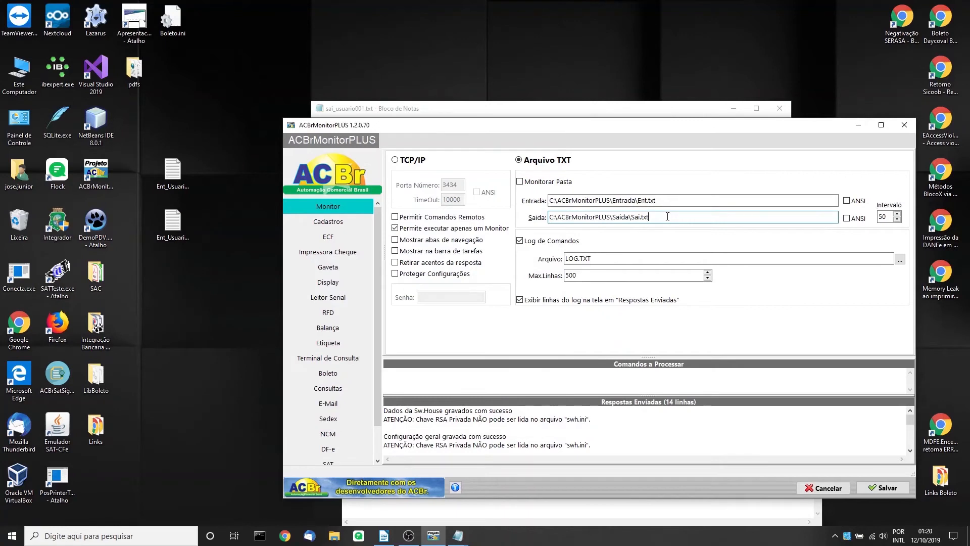
- Check the monitoring interval and try to enable the Monitorar Pasta option
double_click(891, 217)
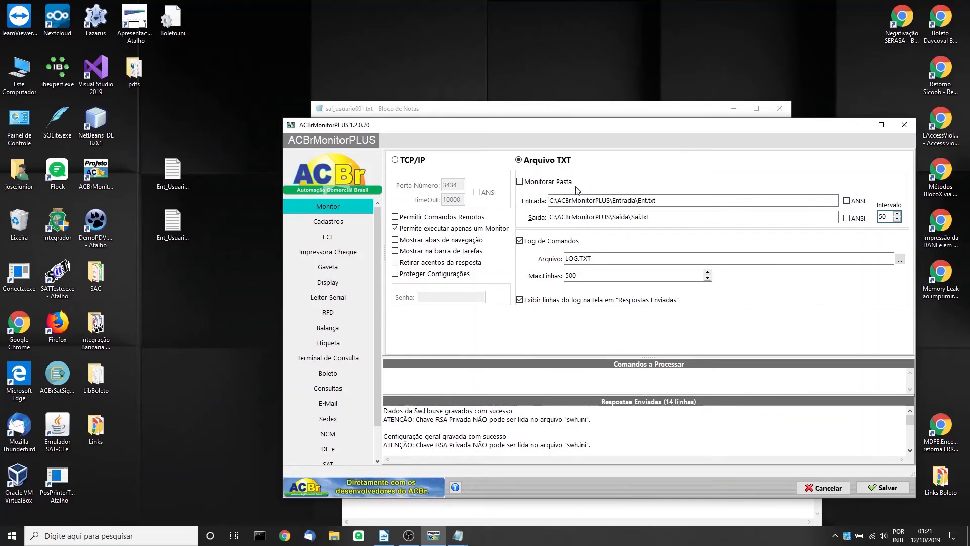
click(544, 183)
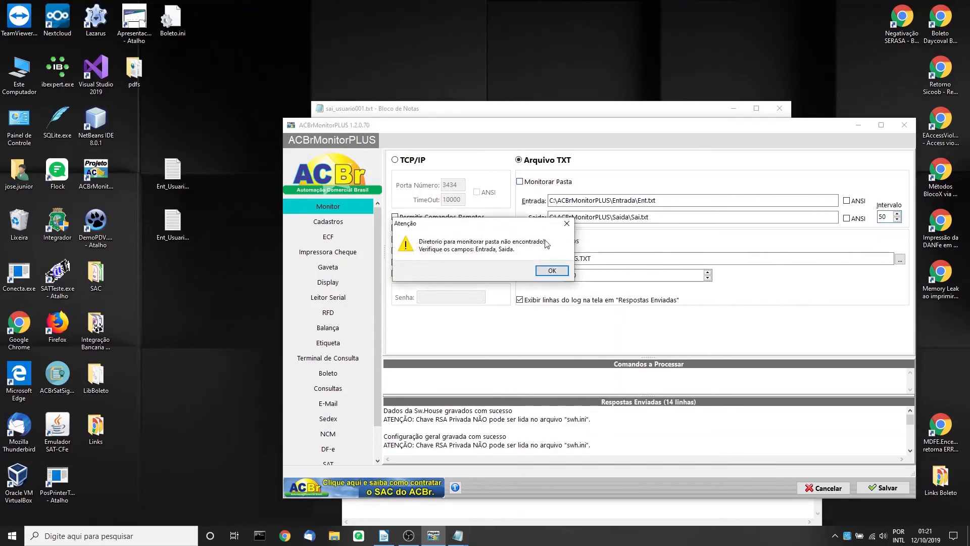
click(552, 271)
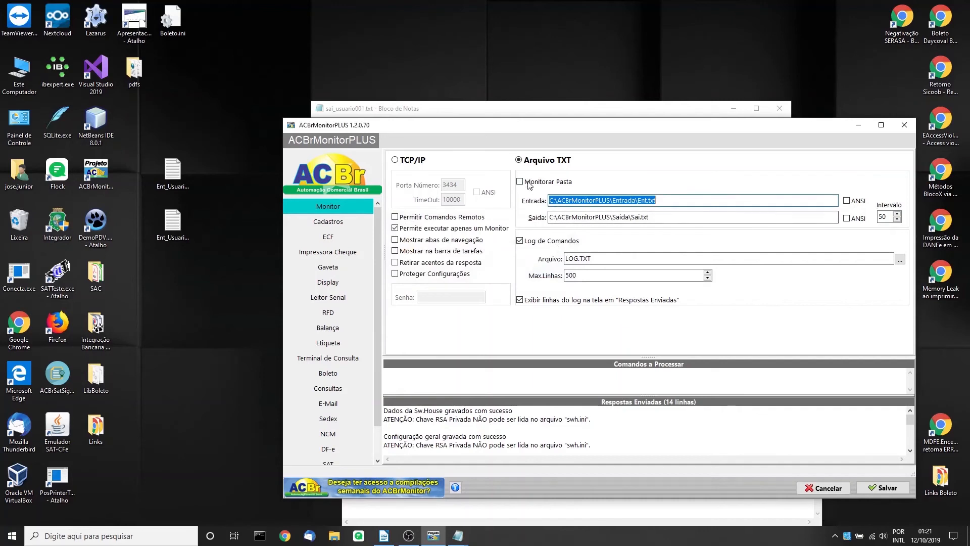
- Remove the file names from both paths, leaving C:\ACBrMonitorPLUS\Entrada\ as input and C:\ACBrMonitorPLUS\Saida\ as output
click(657, 200)
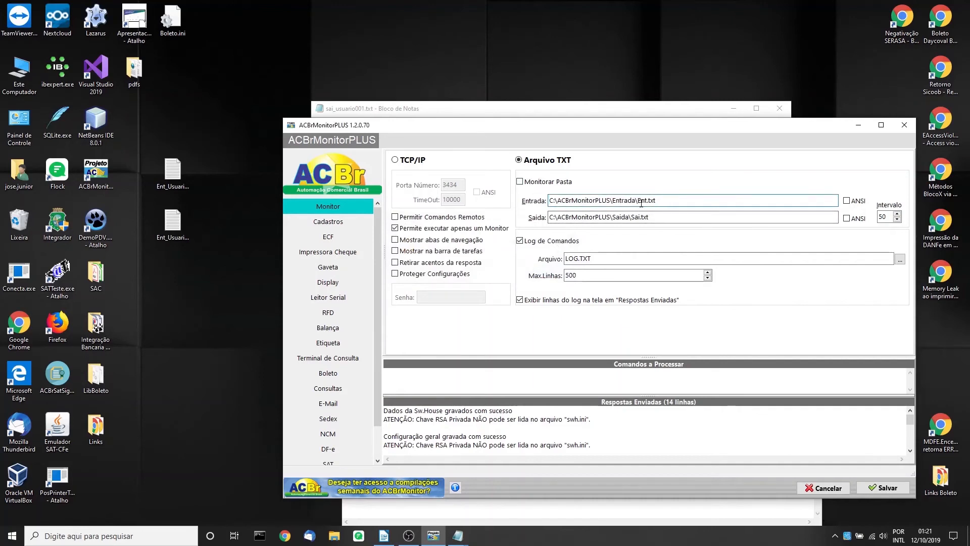
key(shift+Left)
key(shift+Left)
key(shift+Left)
key(shift+Left)
key(shift+Left)
key(shift+Left)
key(shift+Left)
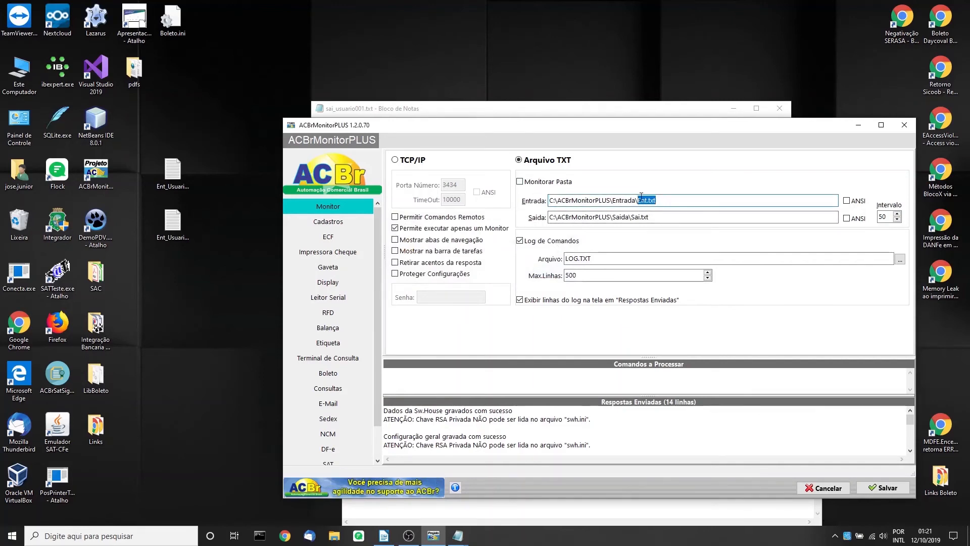
key(BackSpace)
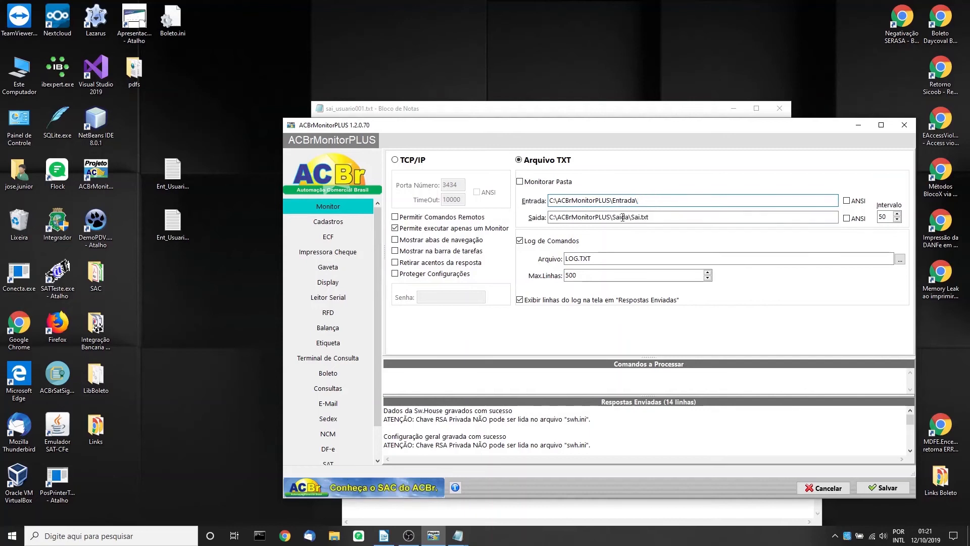
drag(657, 218, 633, 218)
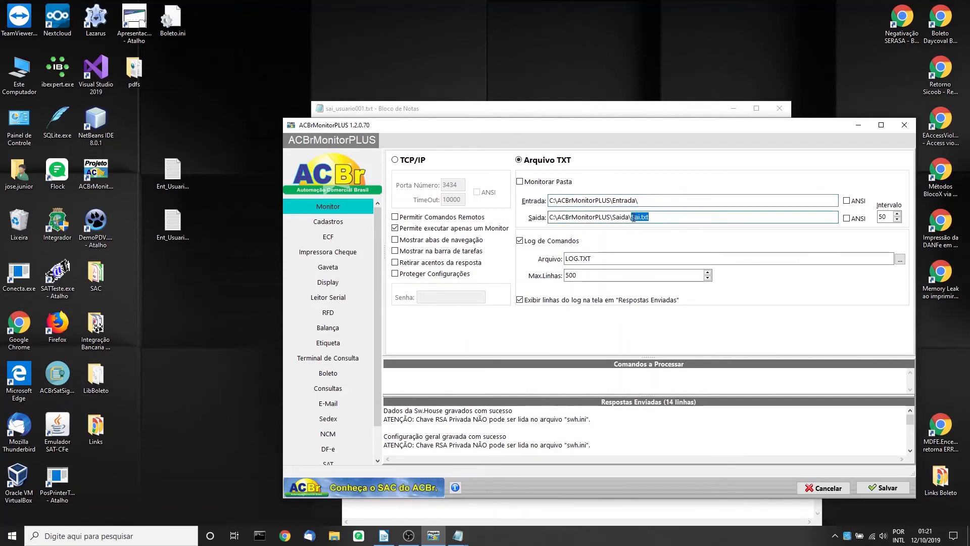
key(BackSpace)
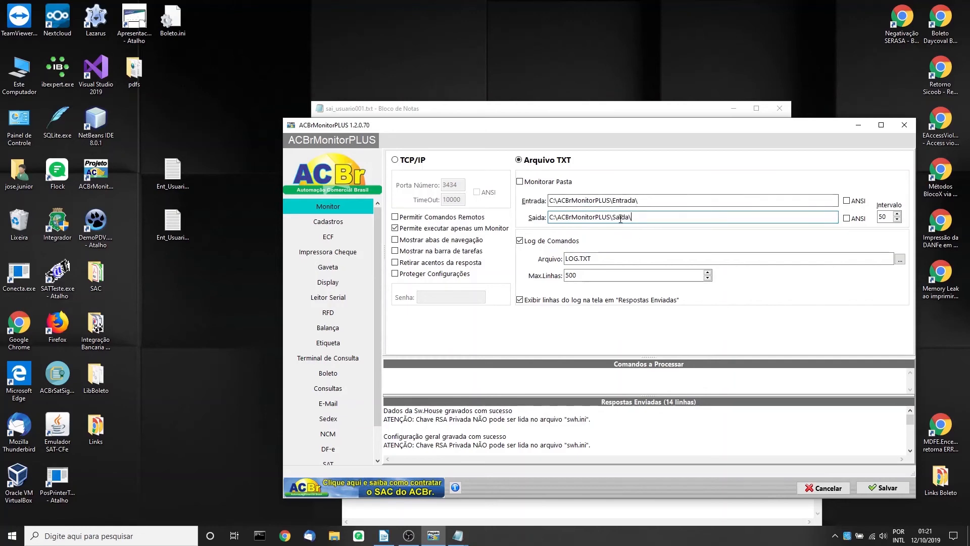
- Enable Monitorar Pasta for C:\ACBrMonitorPLUS\Entrada\, accept the reading and deletion of all its files, and save the configuration
drag(632, 218, 612, 200)
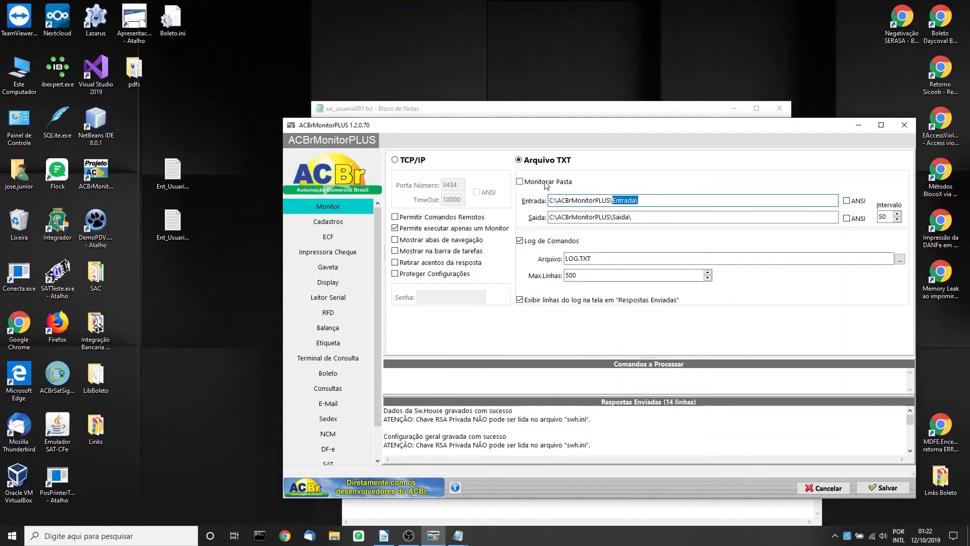
click(644, 199)
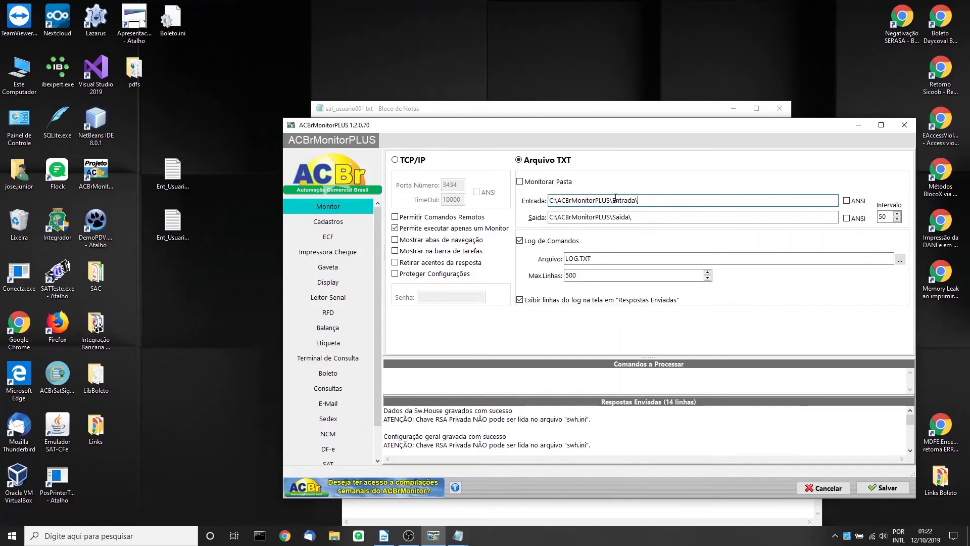
drag(639, 200, 613, 200)
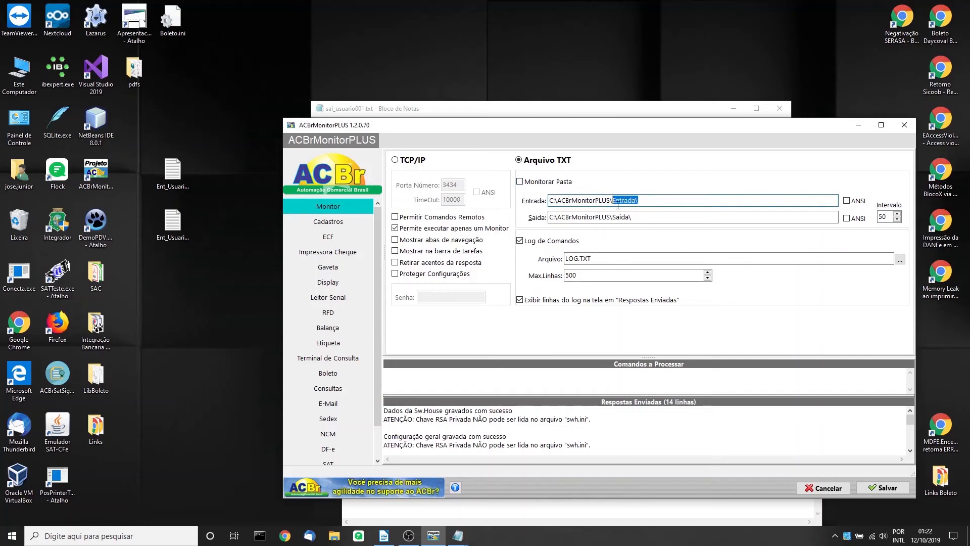
click(541, 183)
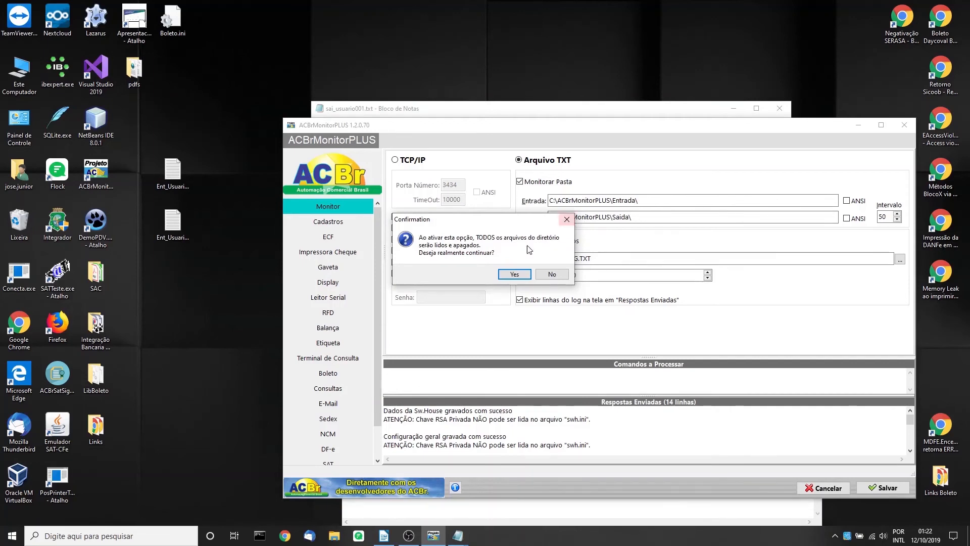
click(514, 273)
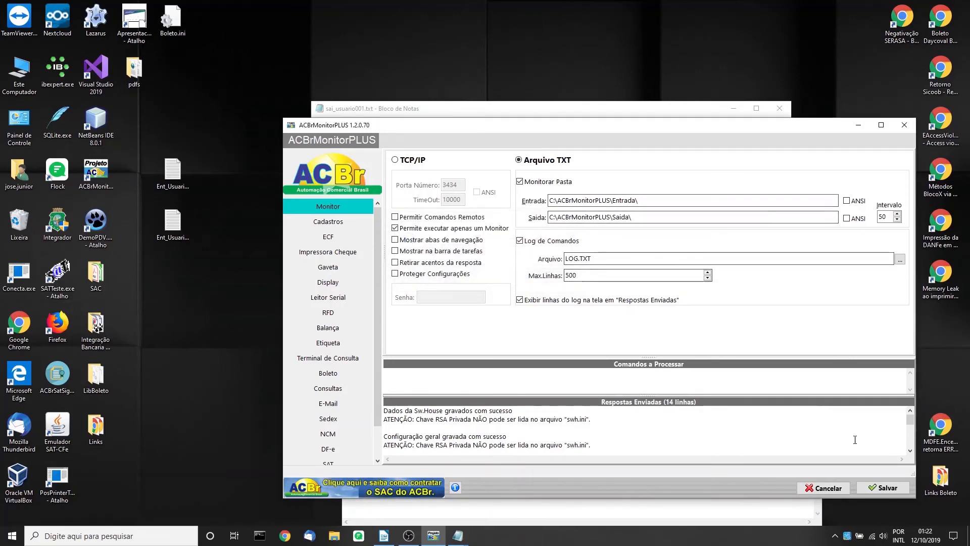
click(890, 488)
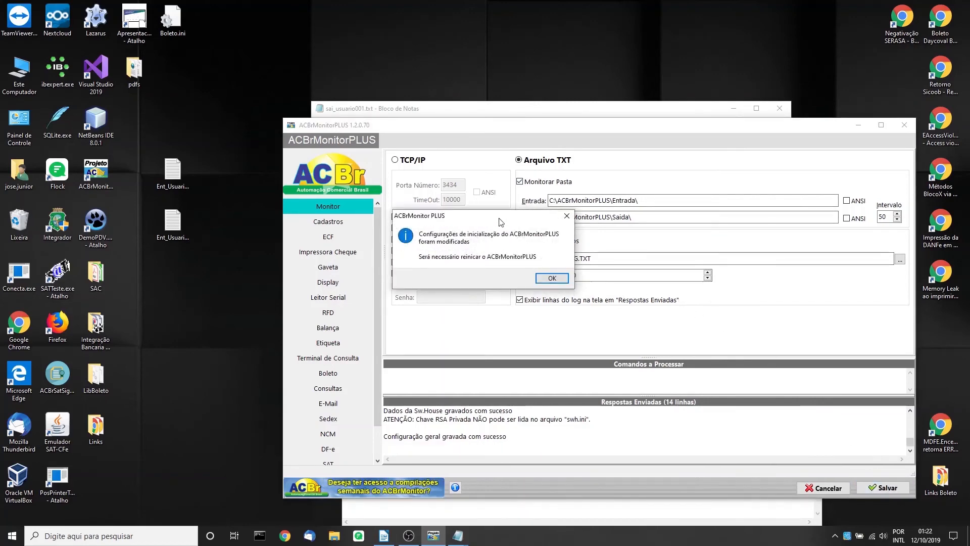
click(550, 278)
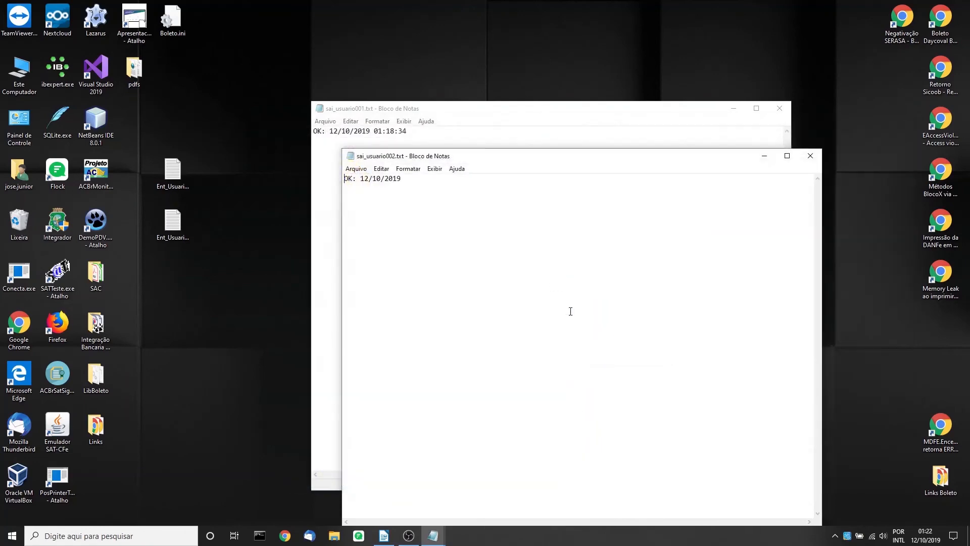
- Close both open response files, restart ACBrMonitorPLUS and restore its window
click(810, 156)
click(779, 107)
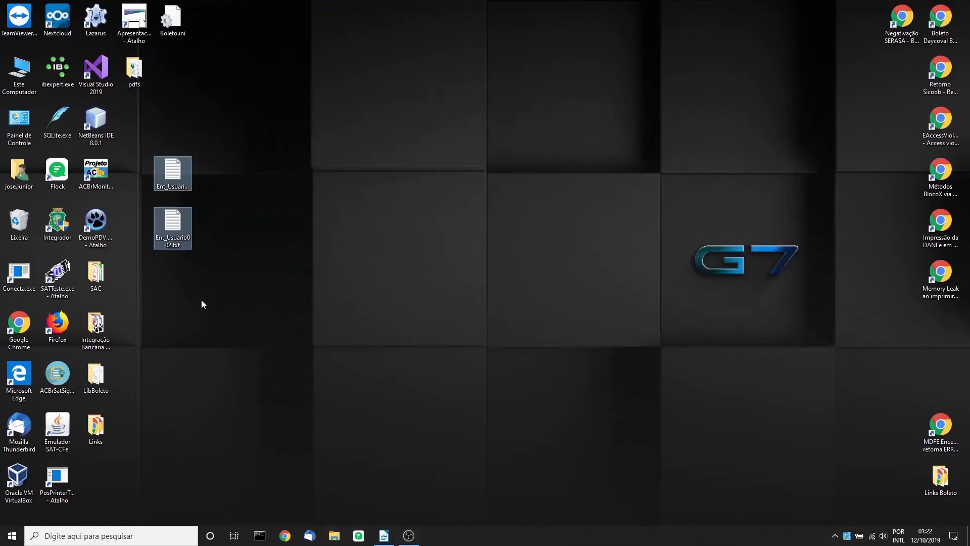
click(93, 176)
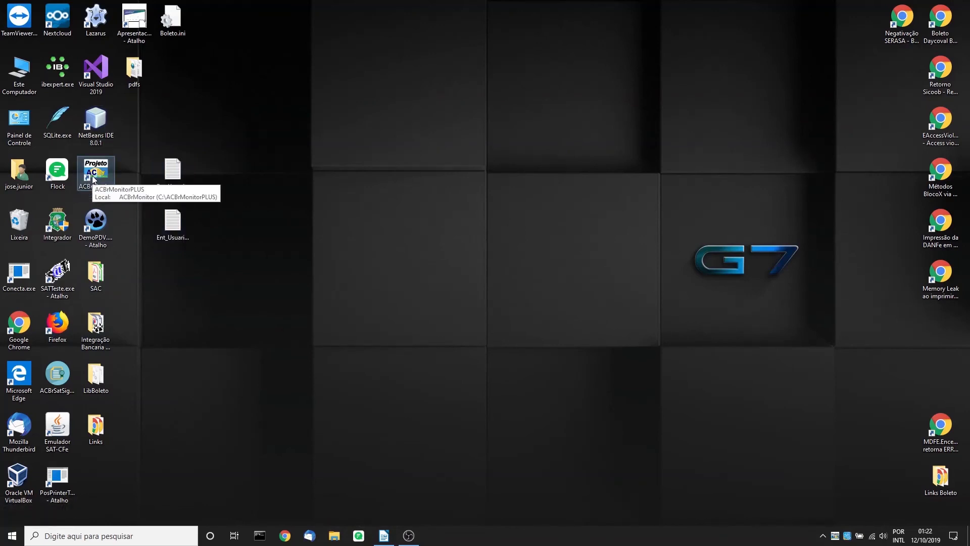
right_click(833, 538)
click(858, 500)
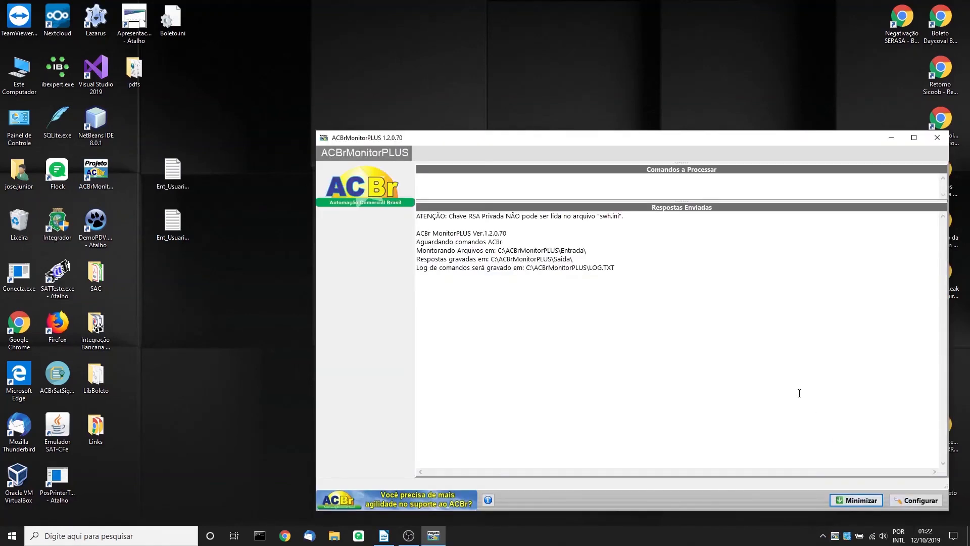
- Rename the desktop file Ent_Usuario001.txt to Usuario001.txt
click(183, 177)
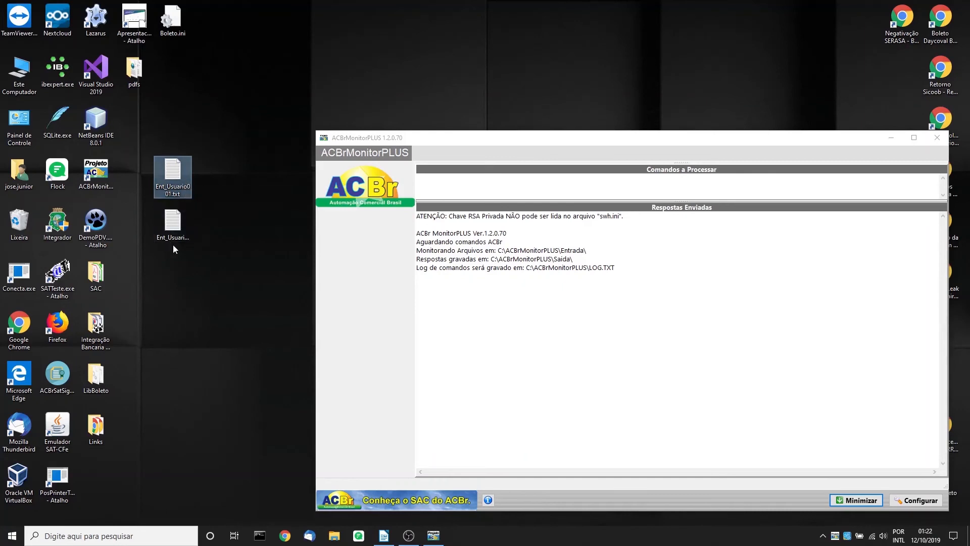
click(168, 187)
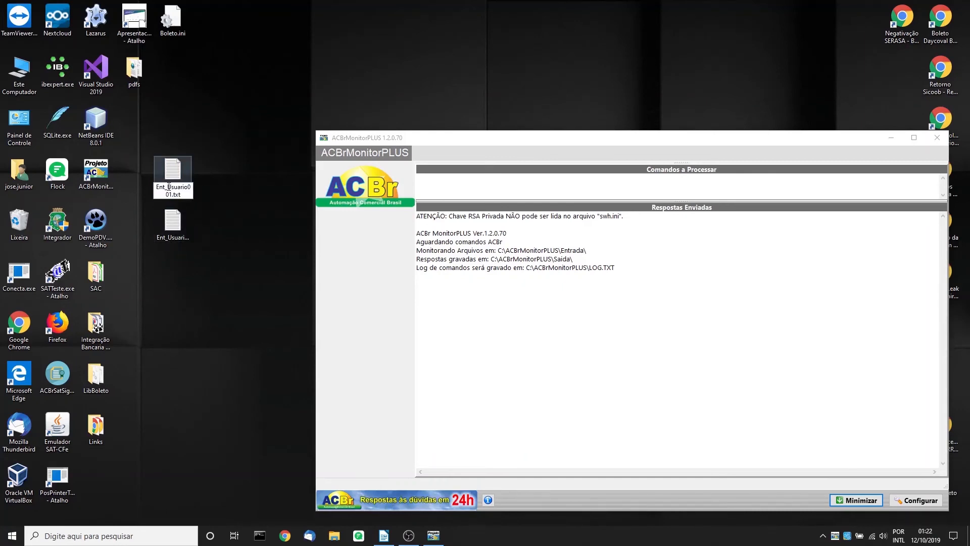
key(BackSpace)
key(BackSpace)
key(BackSpace)
key(BackSpace)
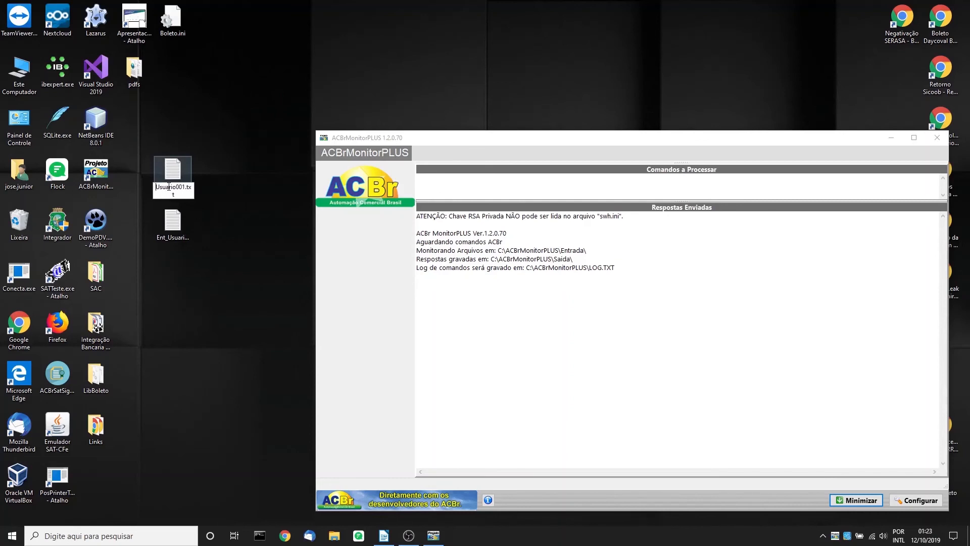
- Rename the desktop file Ent_Usuario002.txt to Usuario002.txt
click(178, 229)
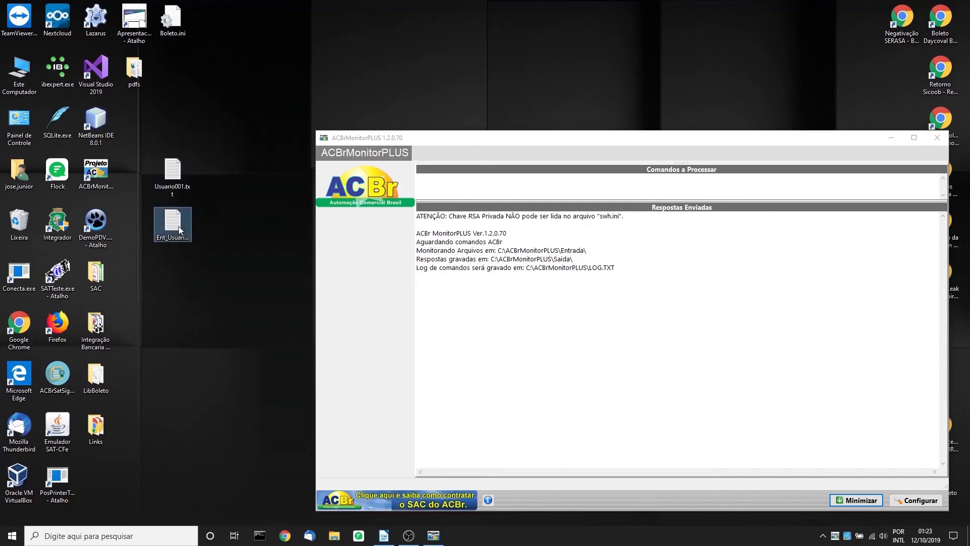
click(172, 238)
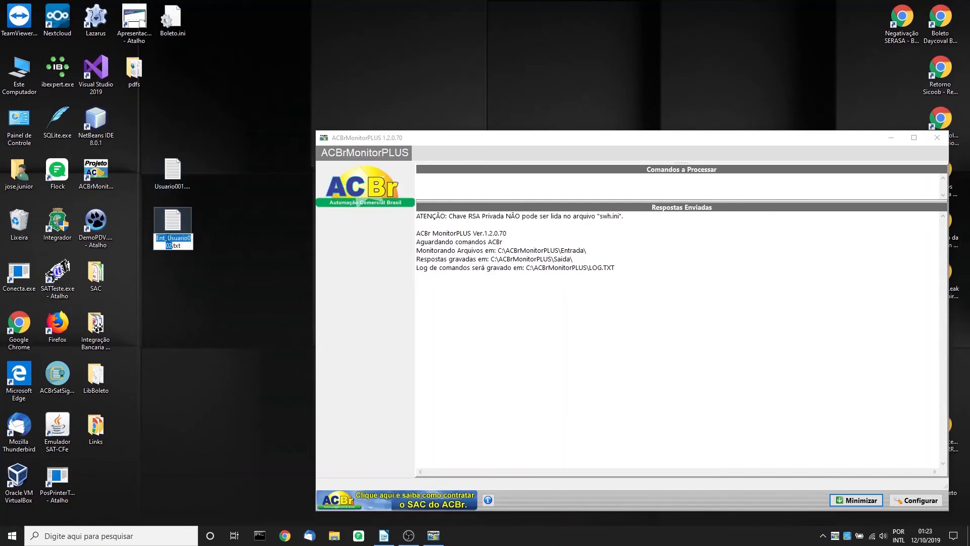
click(170, 238)
key(BackSpace)
key(BackSpace)
key(BackSpace)
key(BackSpace)
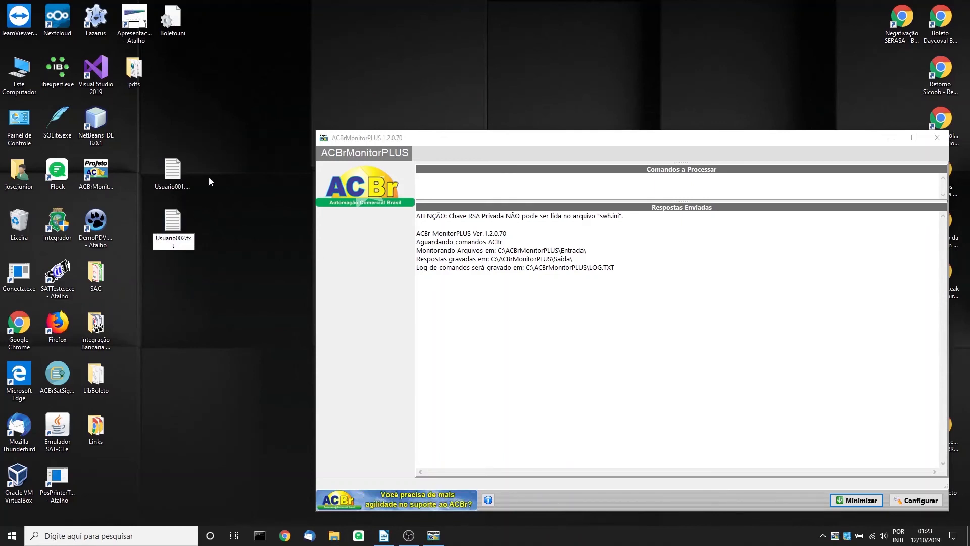
key(Return)
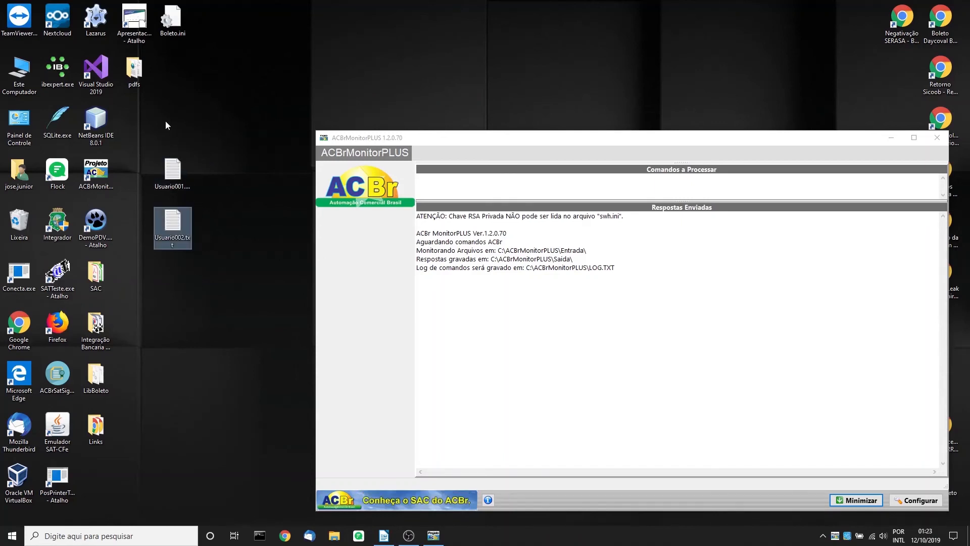
- Copy Usuario001.txt and Usuario002.txt from the desktop into the Entrada folder of the ACBrMonitorPLUS installation
click(179, 166)
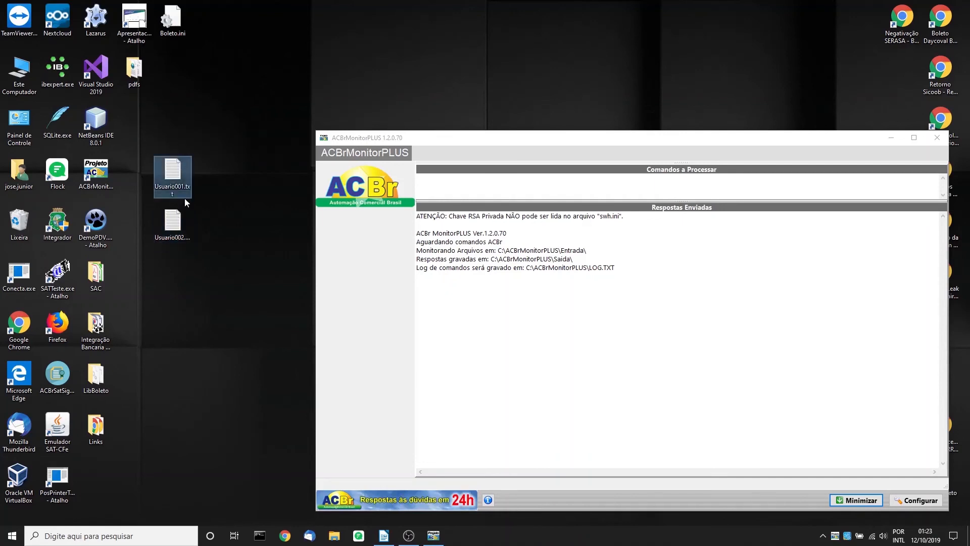
click(183, 220)
click(199, 253)
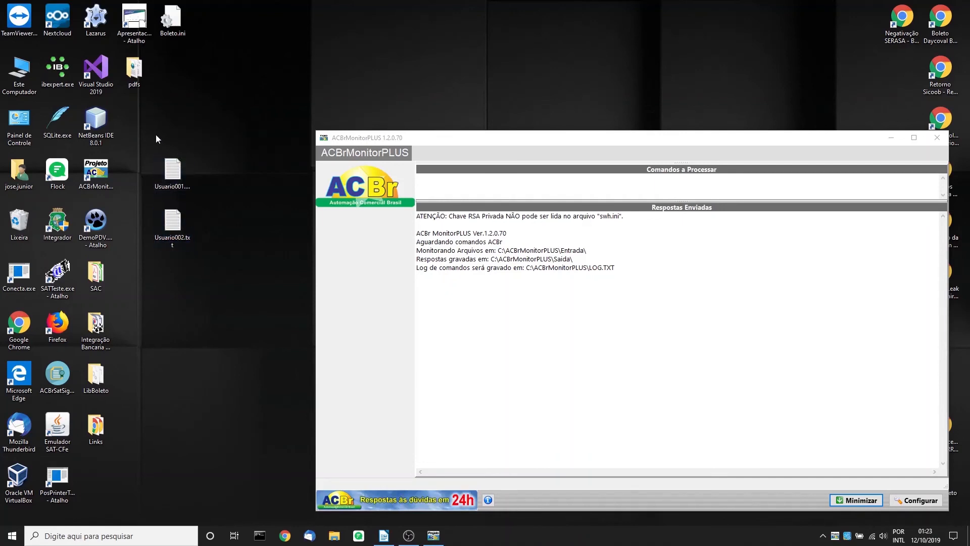
drag(156, 134, 188, 250)
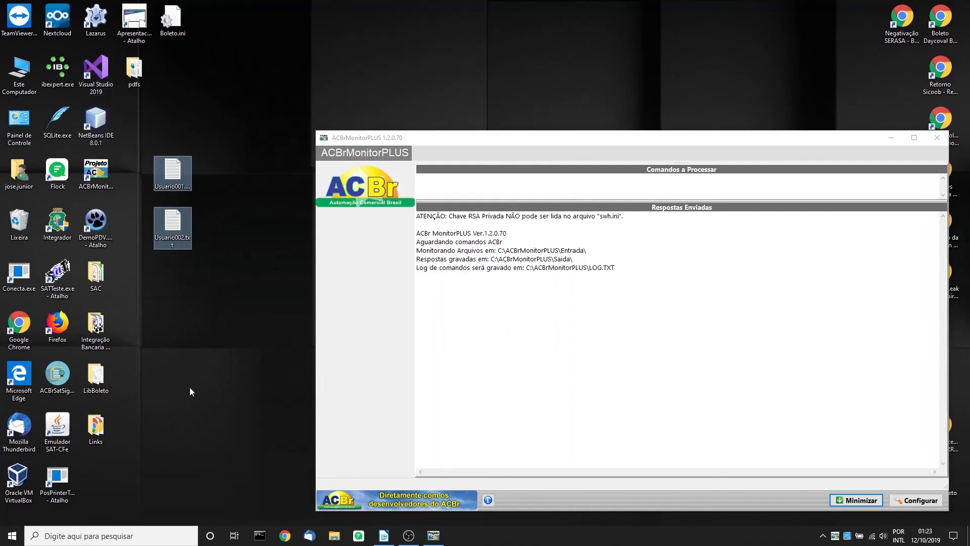
click(99, 175)
right_click(98, 172)
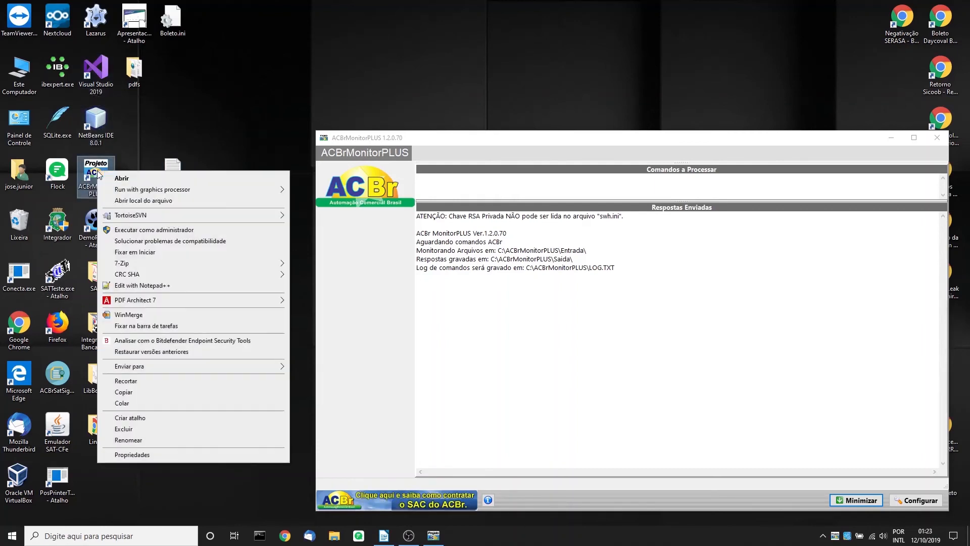
click(161, 200)
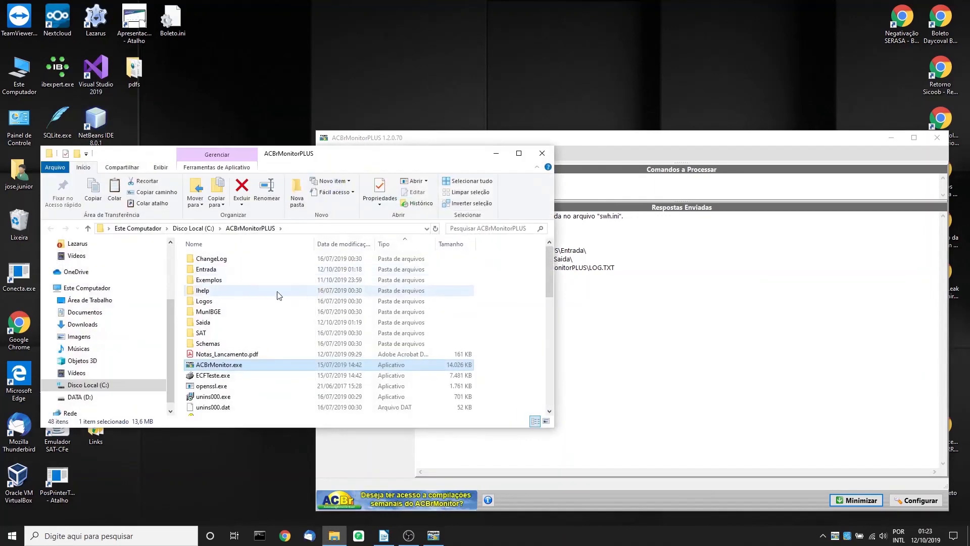
double_click(229, 268)
right_click(319, 298)
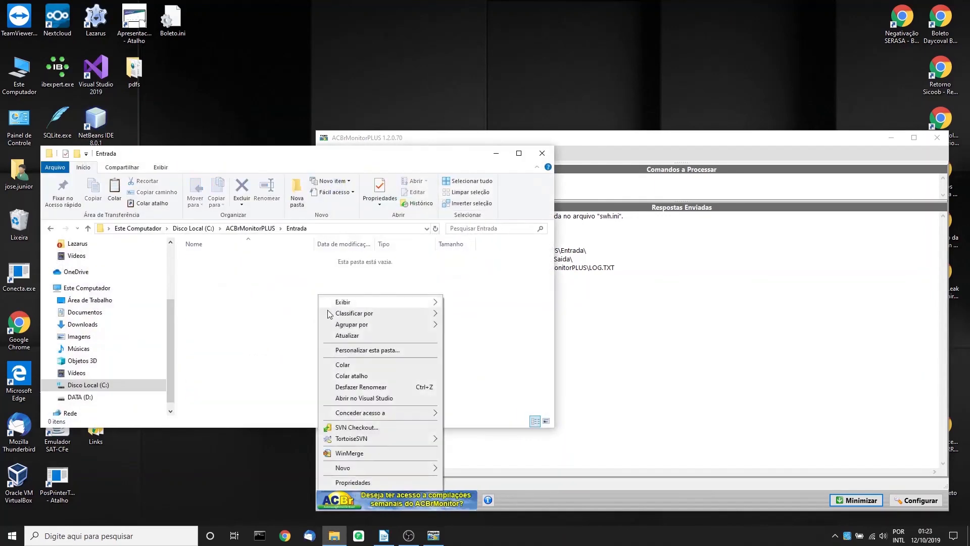
click(351, 365)
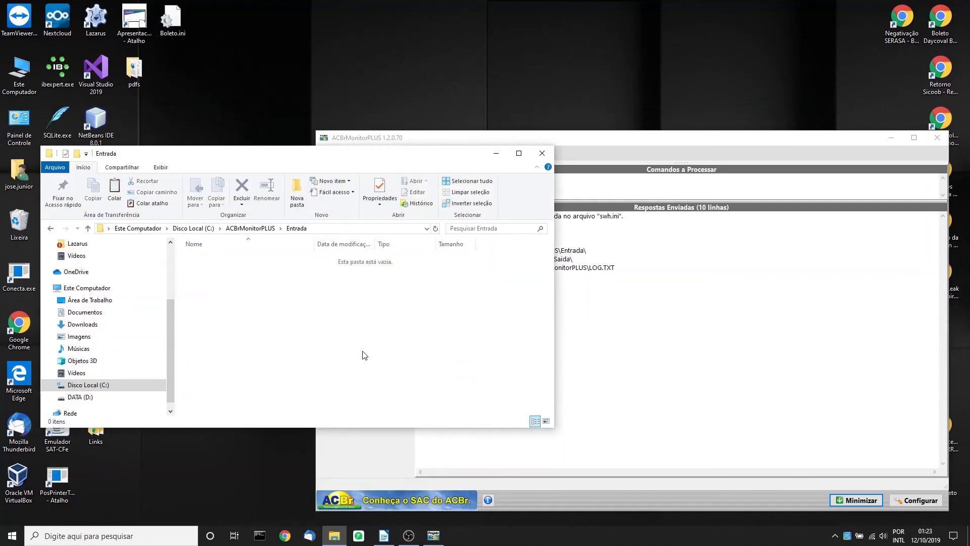
- Uncover the monitor window to check its response log, and go to the Saida folder
drag(422, 154, 398, 396)
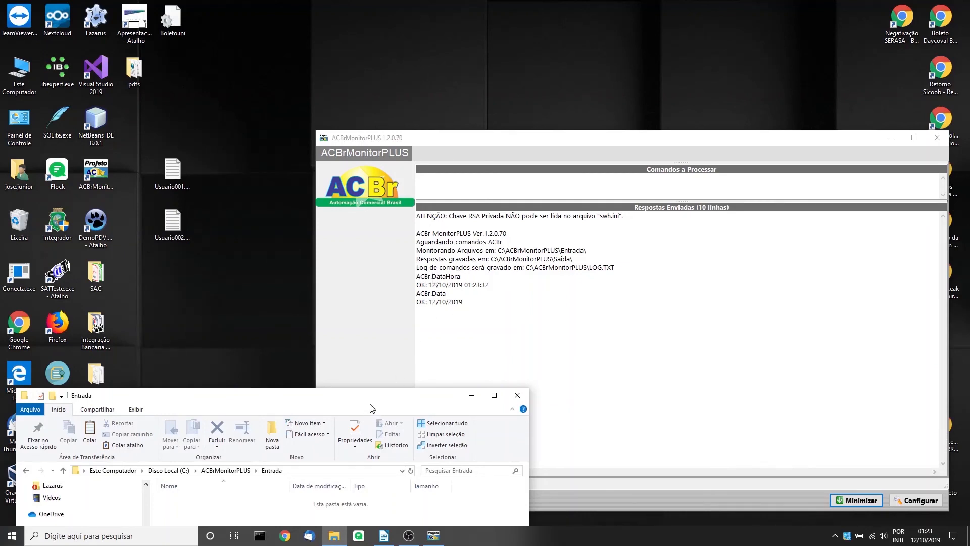
drag(366, 402, 465, 147)
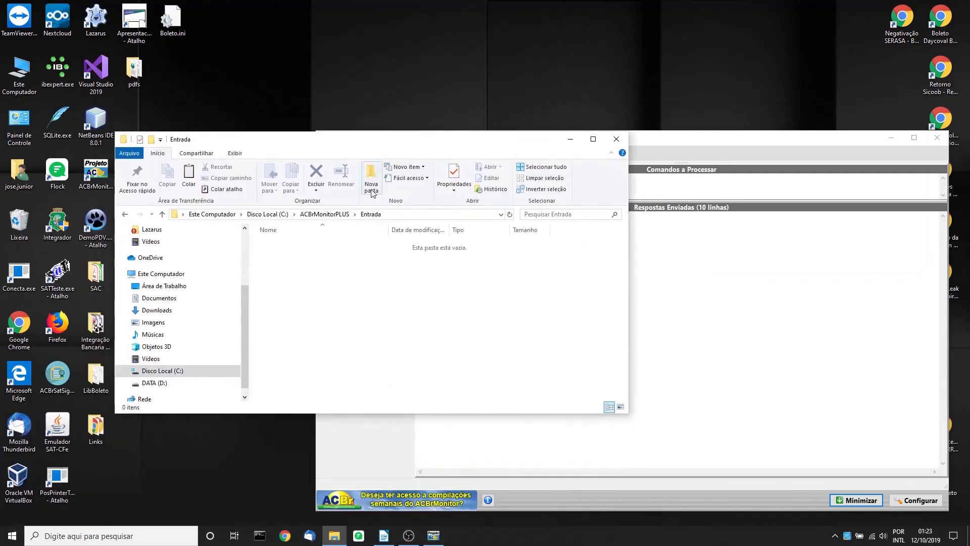
click(326, 214)
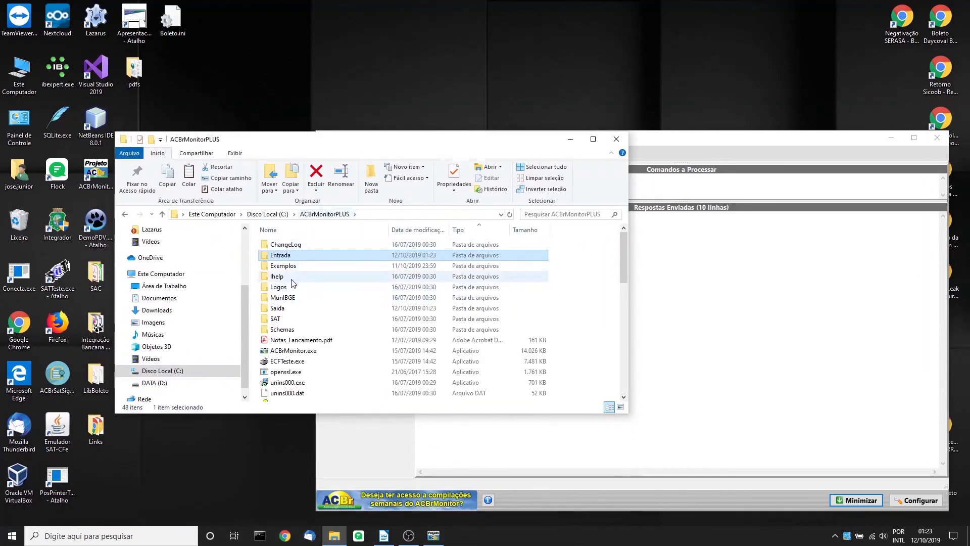
click(286, 309)
double_click(286, 309)
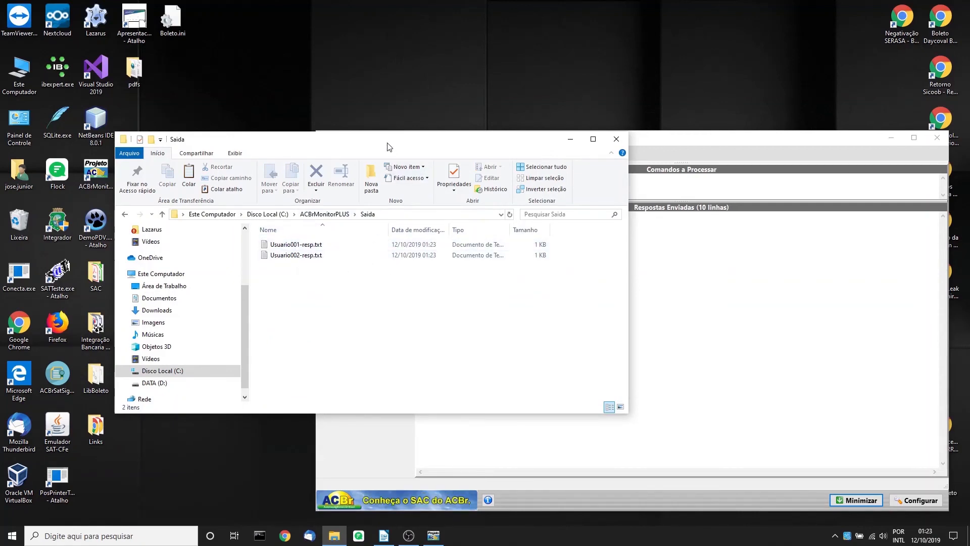
- View Usuario001-resp.txt and Usuario002-resp.txt one after the other to read the monitor's responses, closing each file
double_click(314, 241)
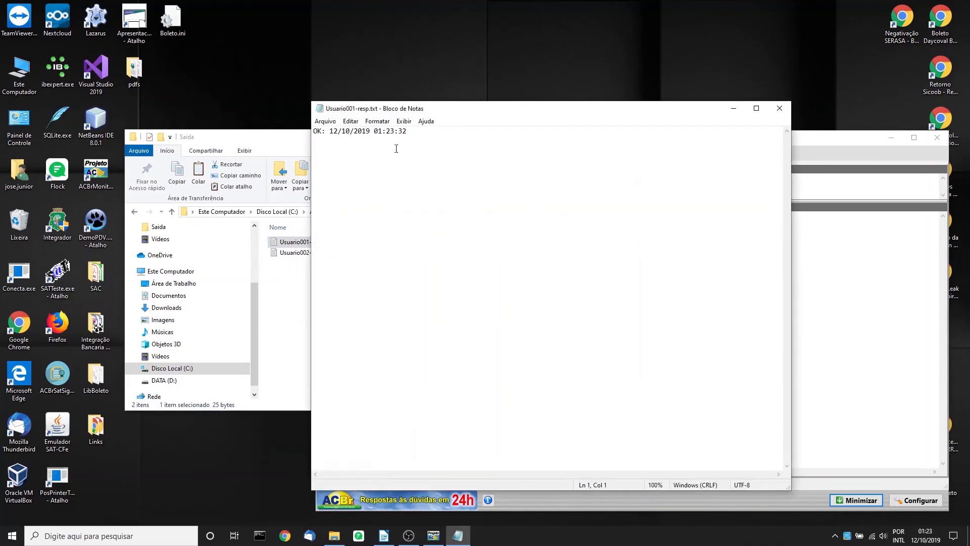
click(779, 109)
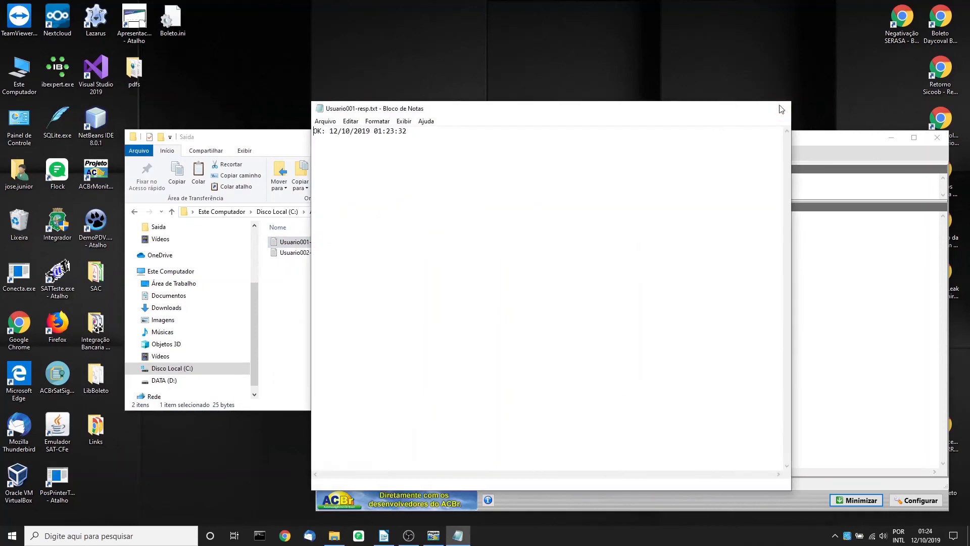
double_click(305, 253)
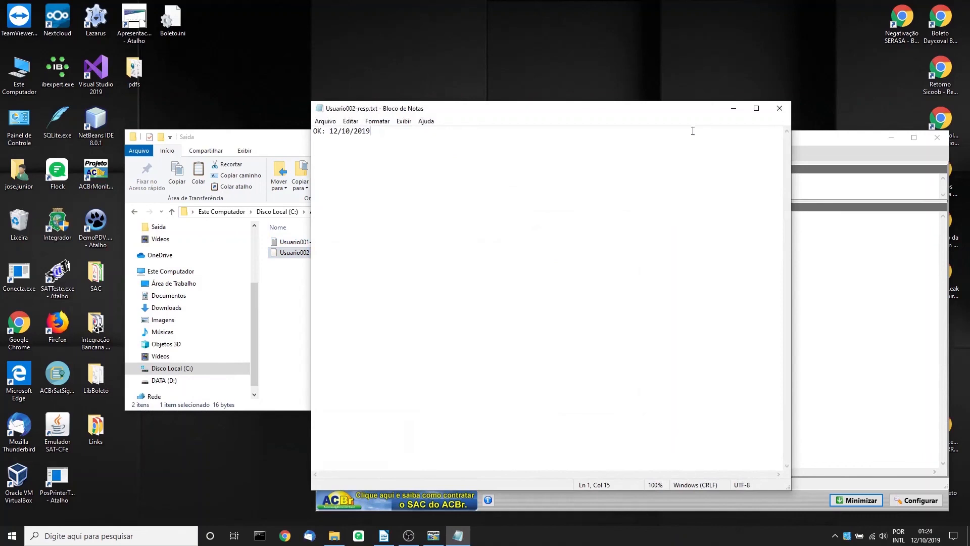
click(779, 108)
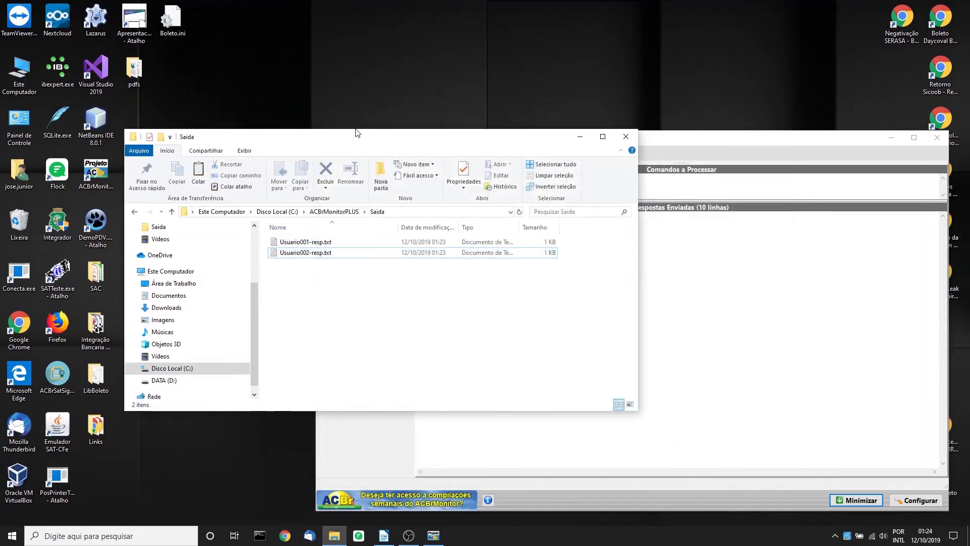
drag(357, 143, 444, 65)
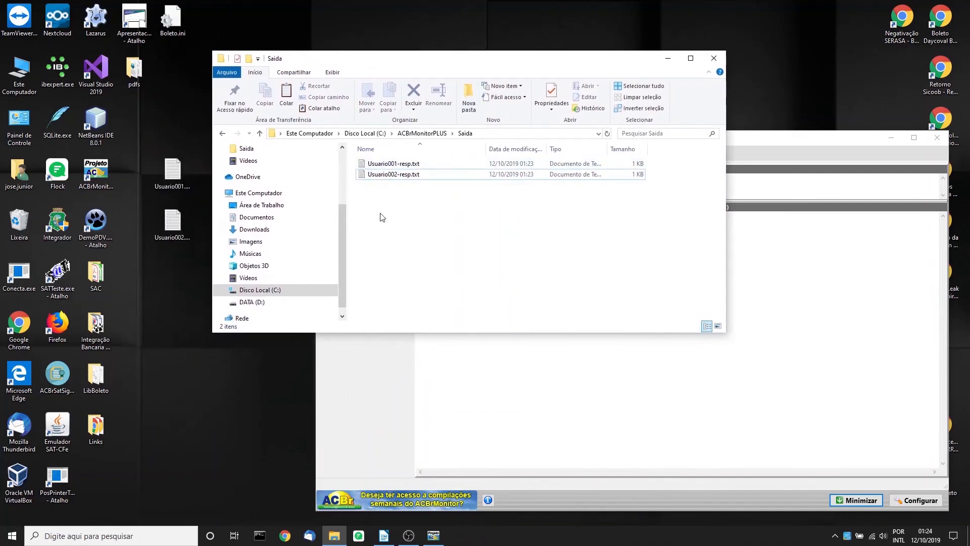